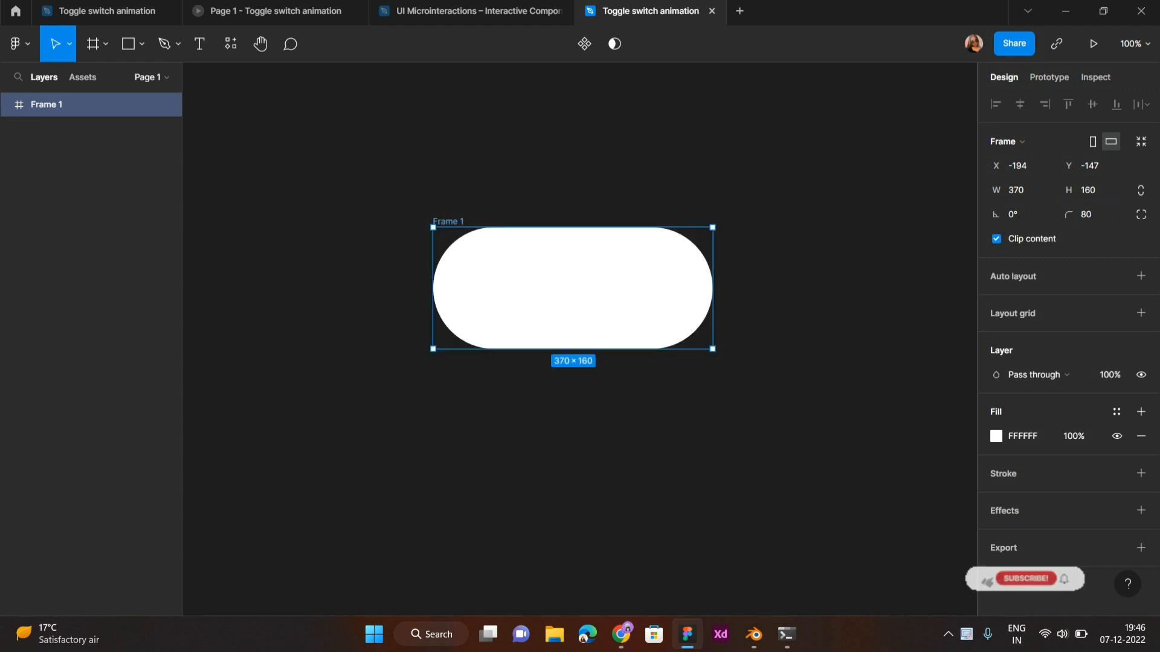
# Step: Set the pill-shaped frame's fill to pink E74C8D and lighten it to FF74AF
pyautogui.click(996, 436)
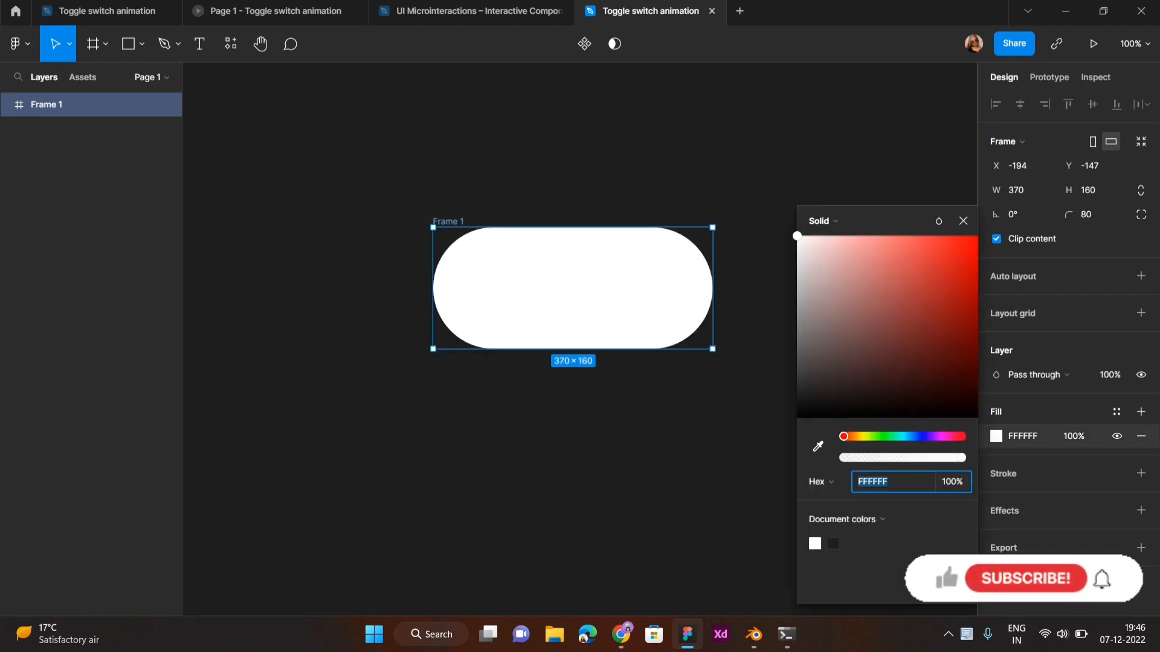
pyautogui.write('E74C8D')
pyautogui.press('Return')
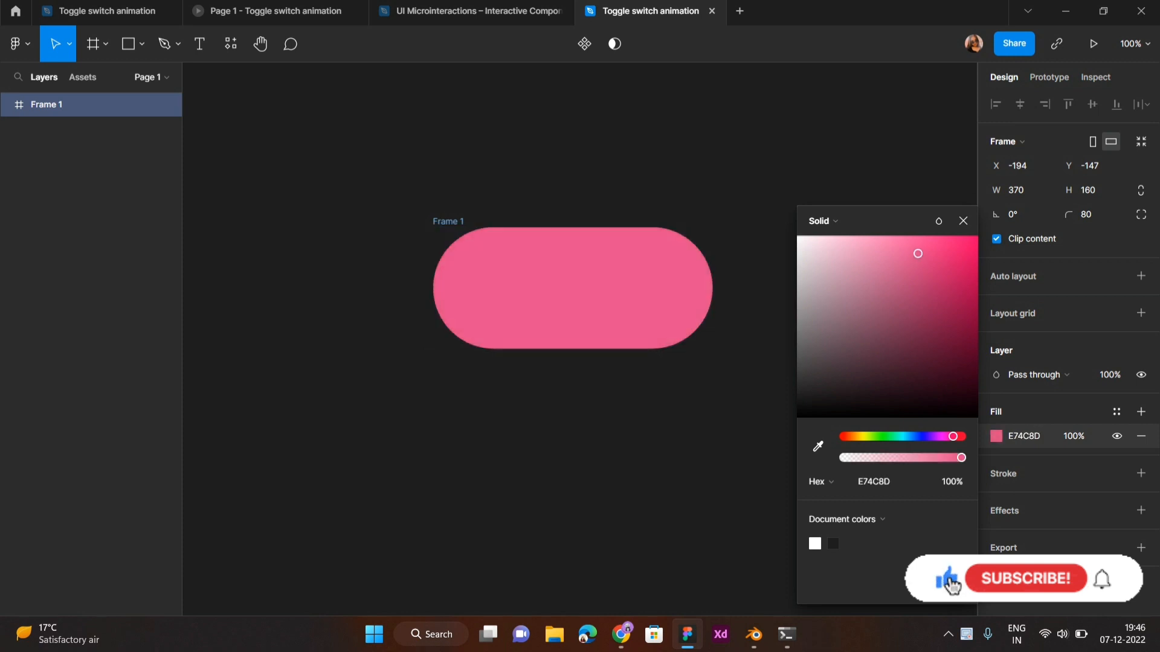
pyautogui.moveTo(917, 254); pyautogui.dragTo(894, 237)
pyautogui.press('Escape')
pyautogui.press('Escape')
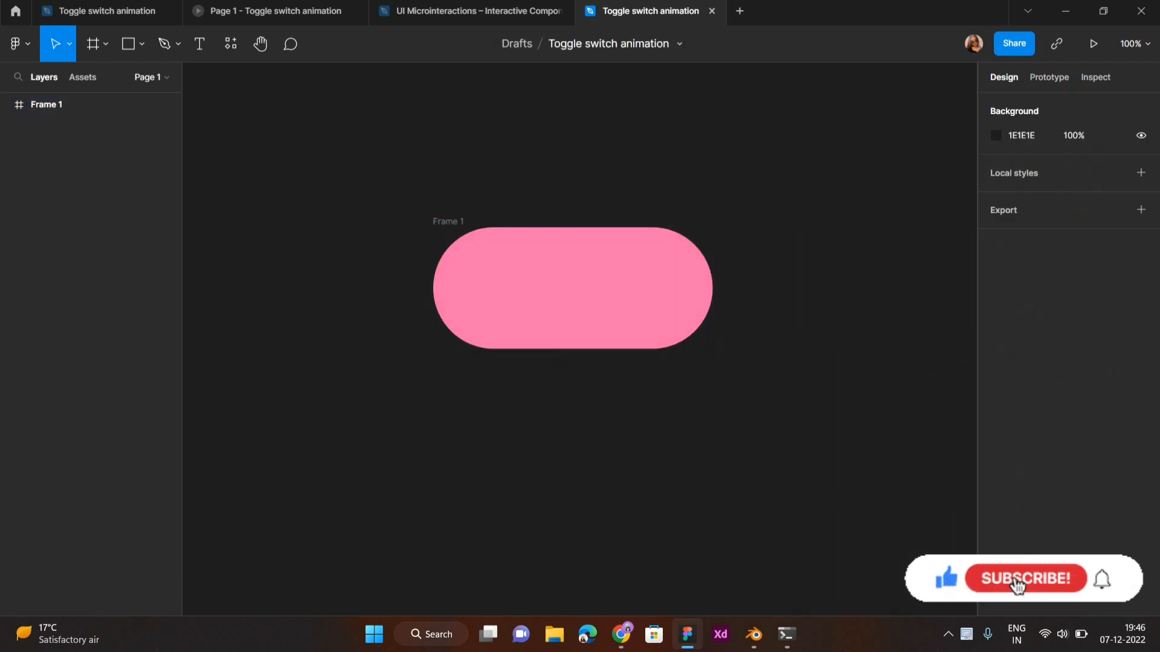
# Step: Draw a square of about 123 × 123 inside the pink frame and position it at X 40, Y 19
pyautogui.click(141, 43)
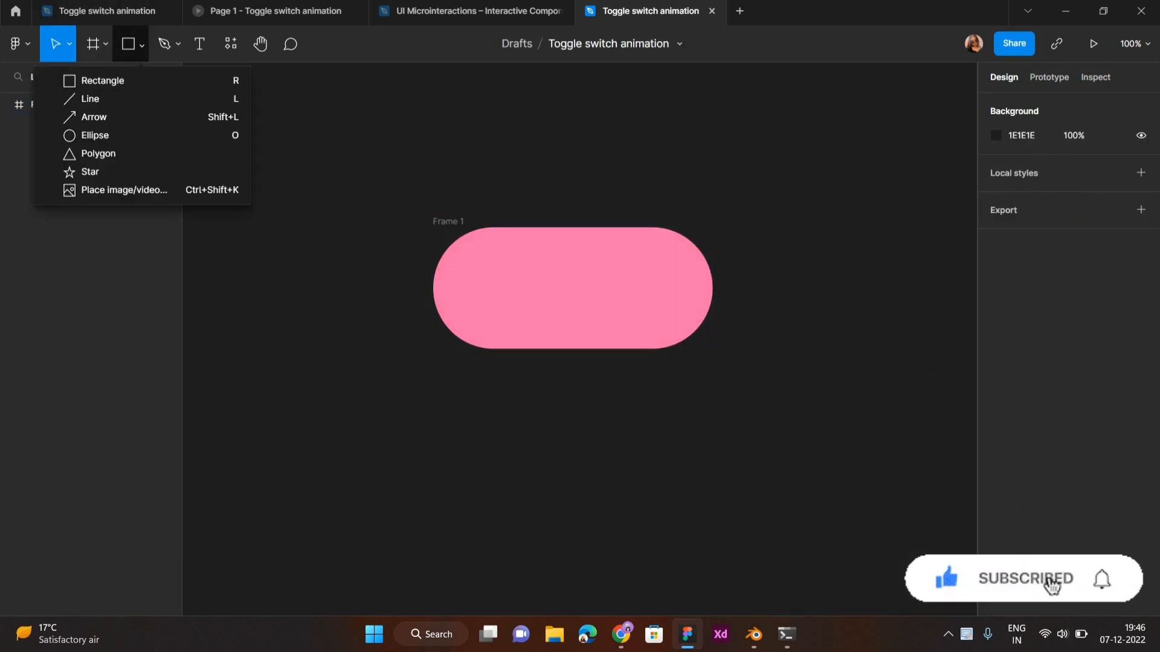
pyautogui.press('Return')
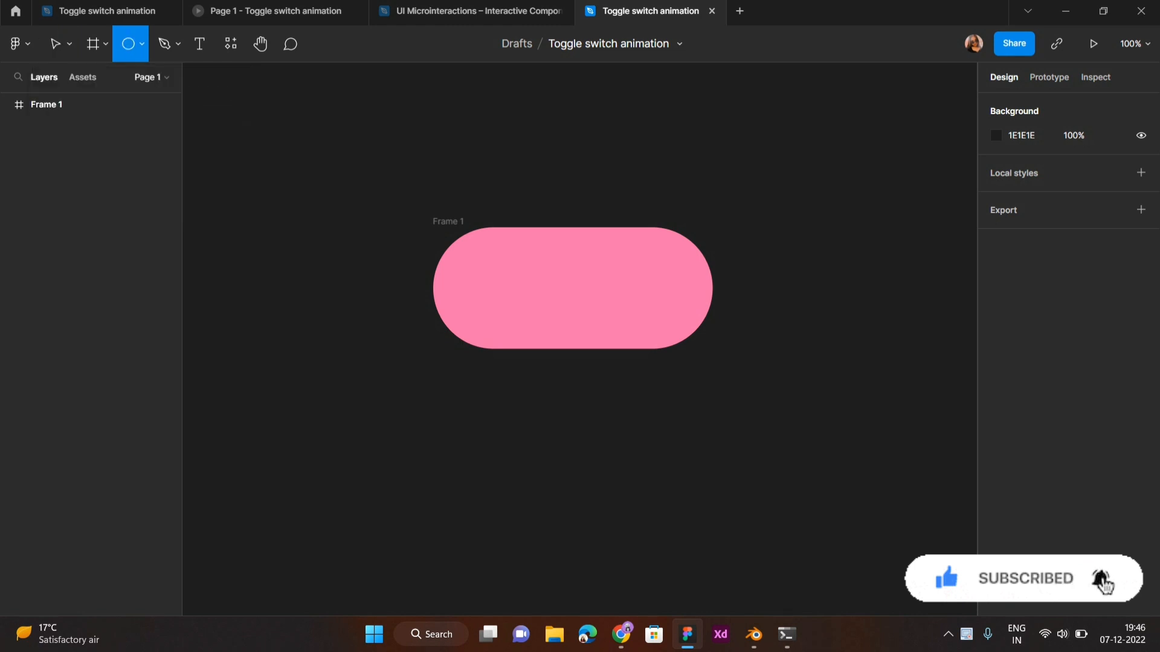
pyautogui.click(142, 44)
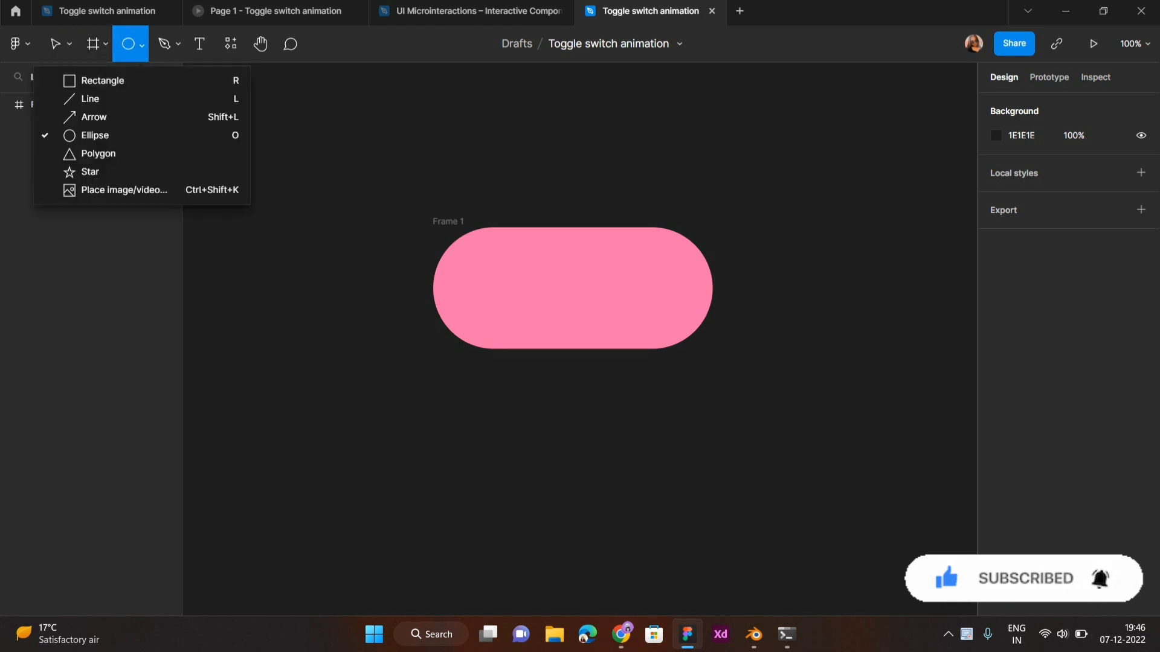
pyautogui.press('Down')
pyautogui.press('Return')
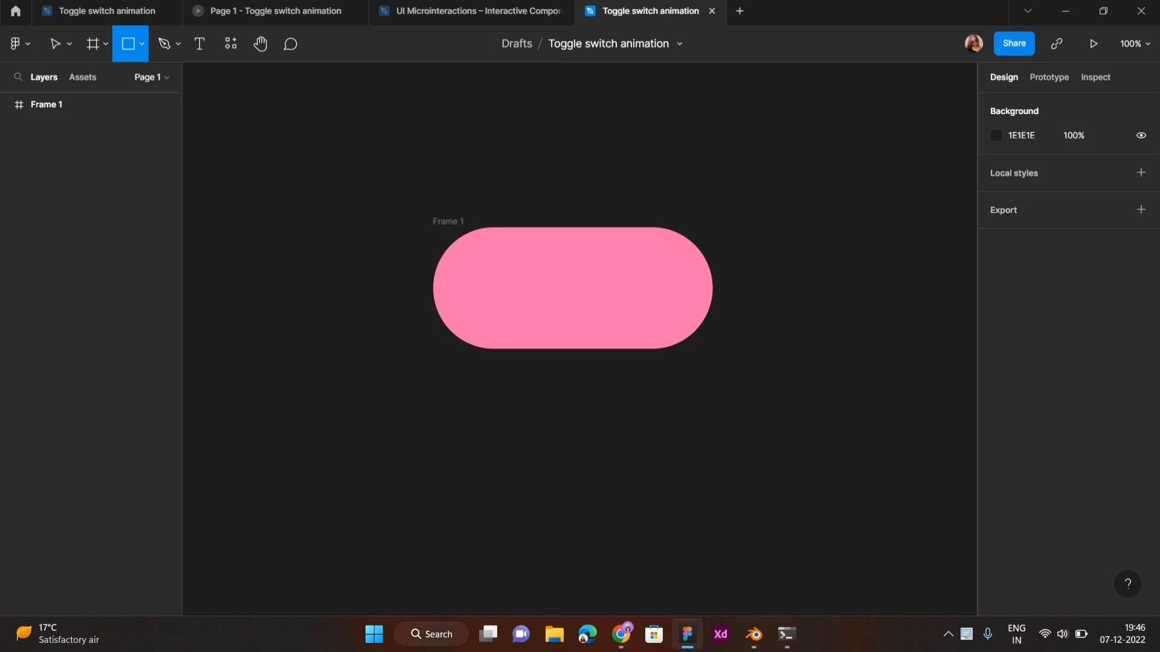
pyautogui.moveTo(470, 247); pyautogui.dragTo(563, 340)
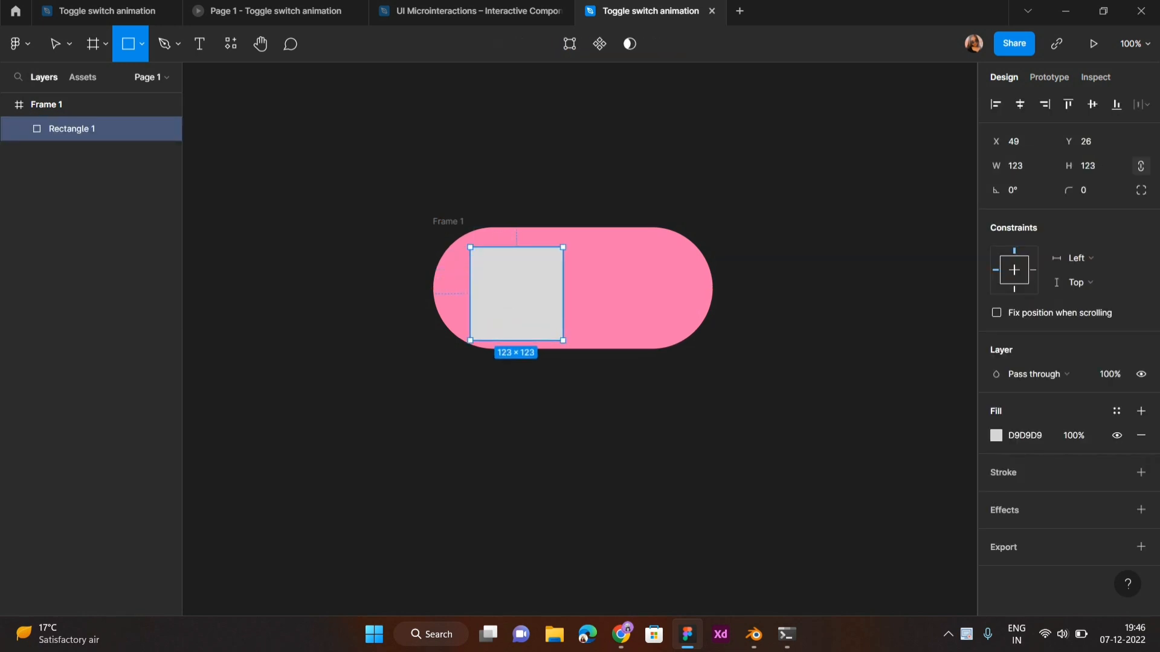
pyautogui.moveTo(517, 293); pyautogui.dragTo(509, 288)
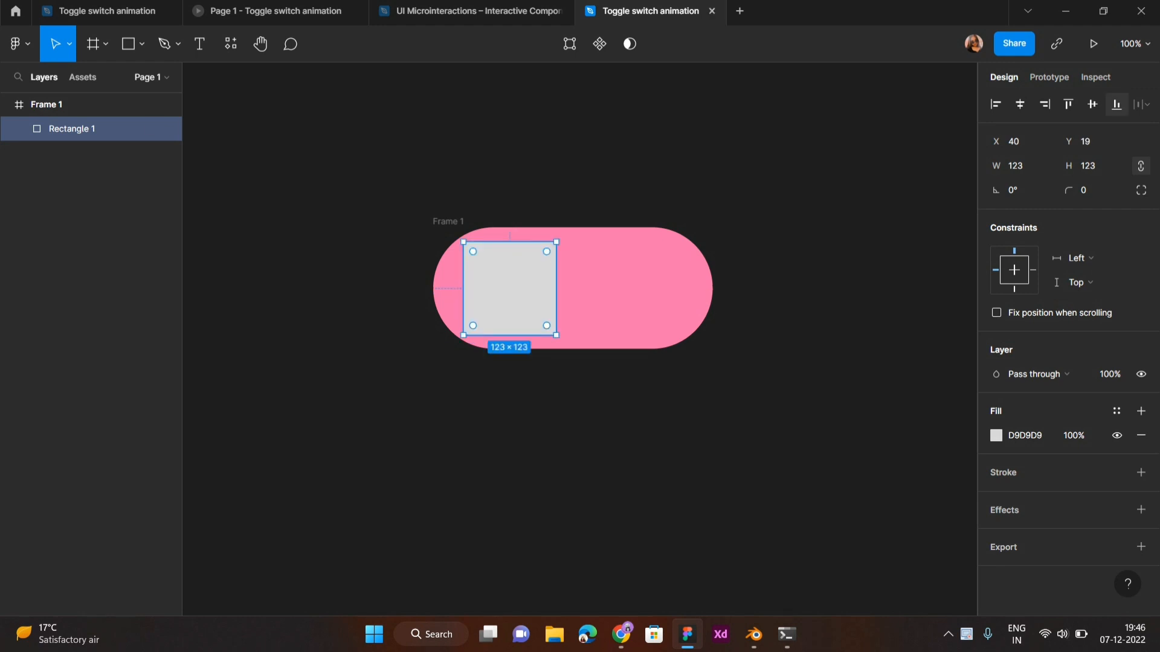
# Step: Round the square into a circle by trying corner radius 50 and raising it to 80
pyautogui.click(1089, 190)
pyautogui.write('5')
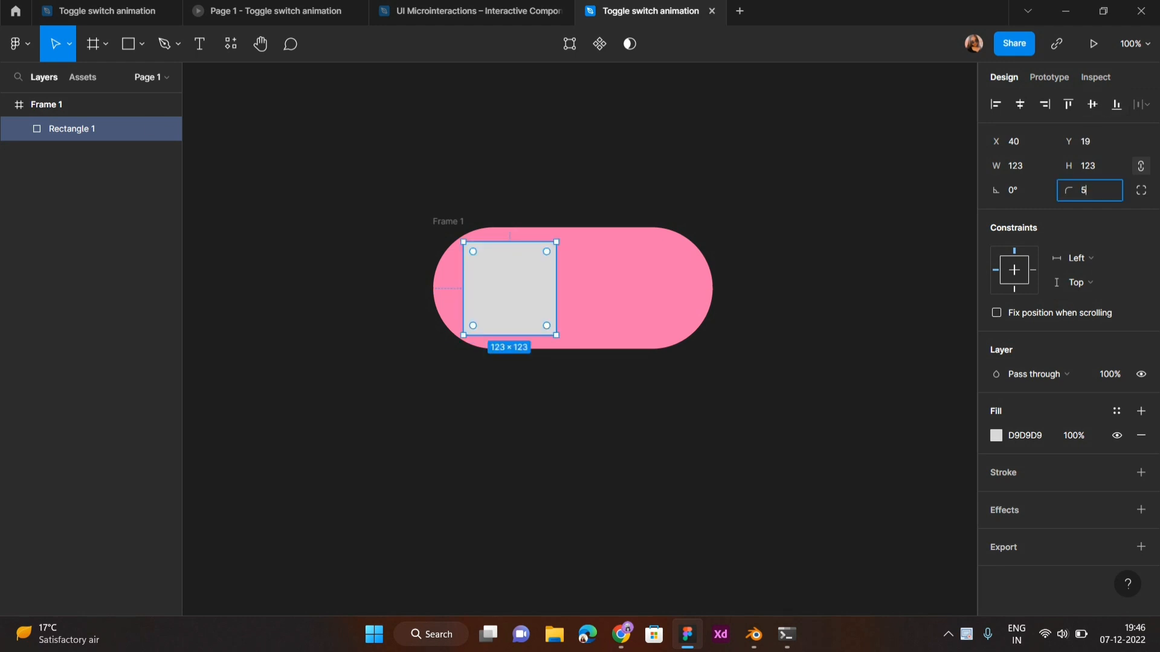
pyautogui.write('0')
pyautogui.press('Return')
pyautogui.click(1089, 190)
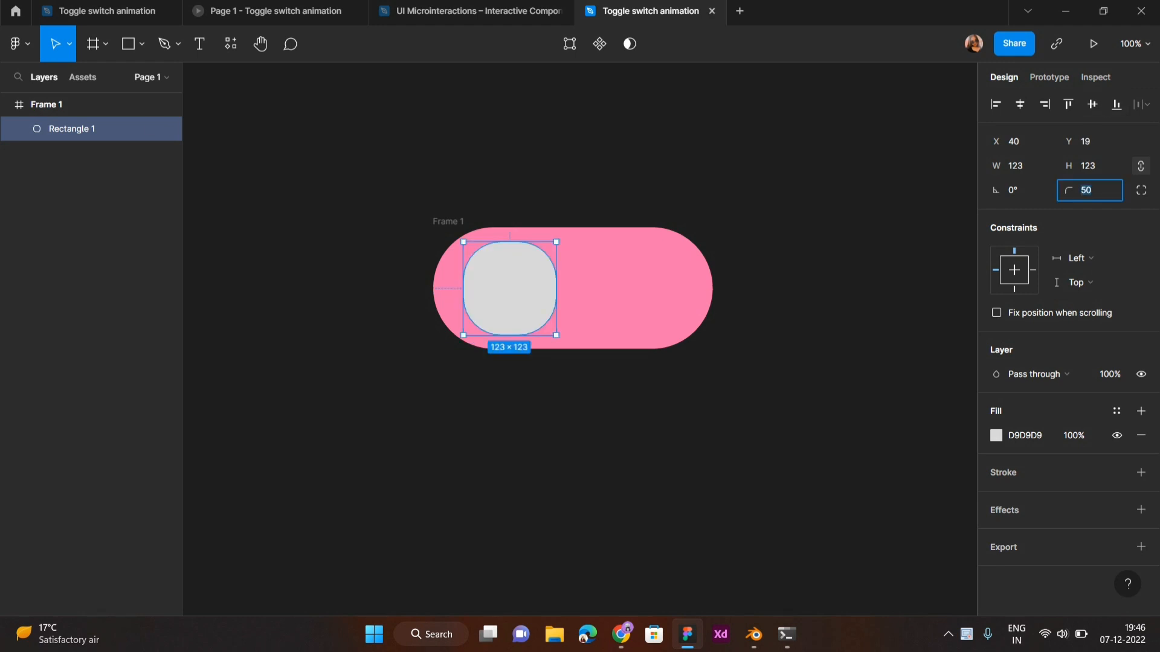
pyautogui.press('Return')
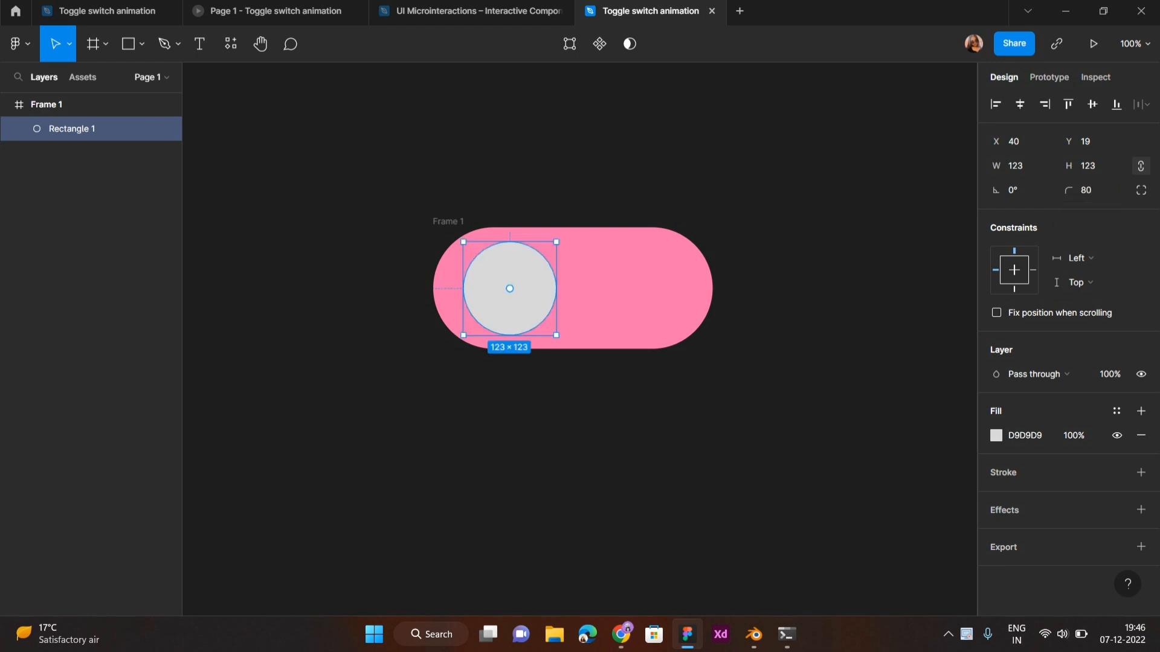
# Step: Scale the circular knob proportionally to about 136 × 136, ending 20 from the frame's left edge
pyautogui.press('k')
pyautogui.moveTo(463, 288); pyautogui.dragTo(448, 288)
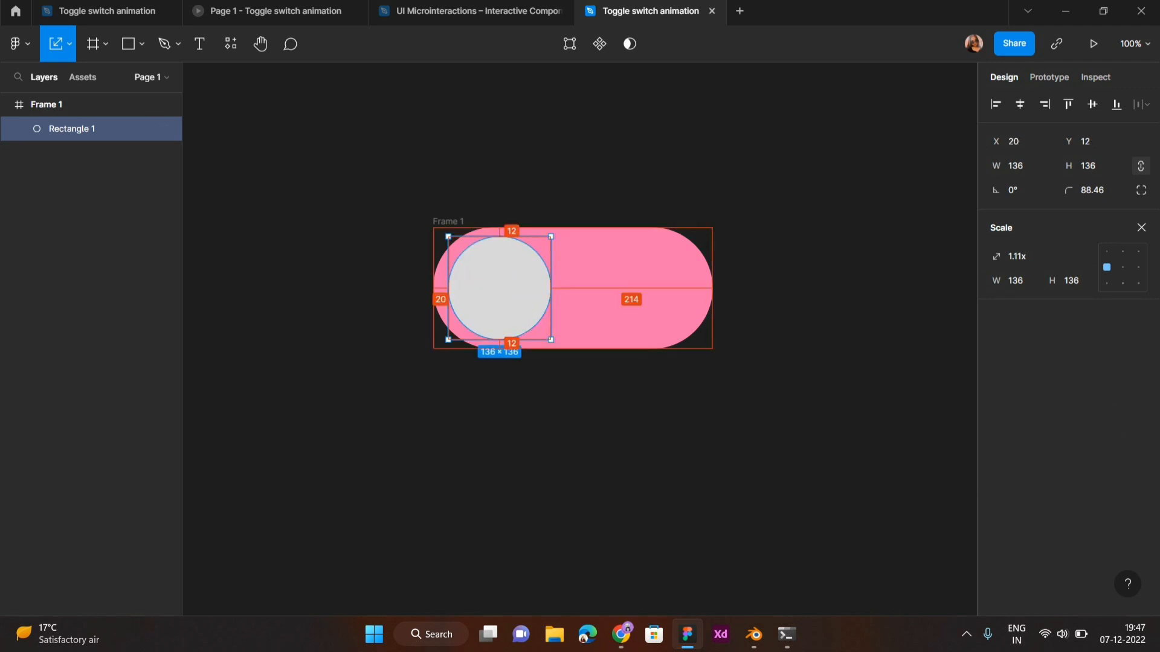
pyautogui.press('Escape')
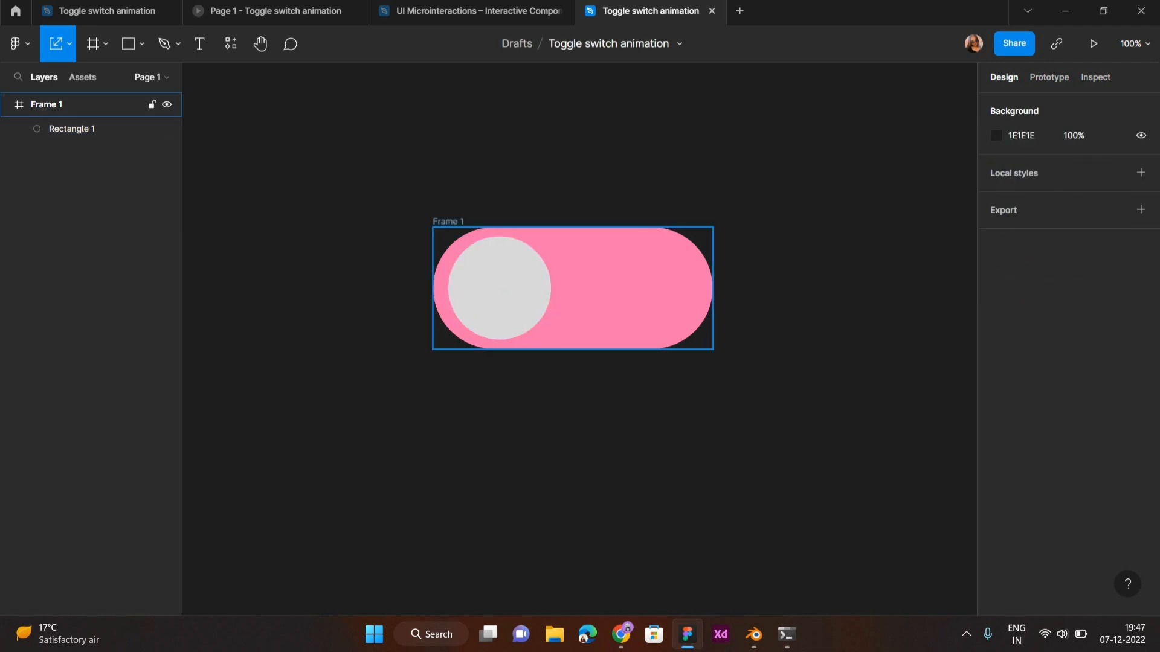
# Step: Duplicate the toggle frame directly below the original and stretch the copy's knob rightward to about 202 wide
pyautogui.click(47, 105)
pyautogui.moveTo(604, 288); pyautogui.dragTo(604, 429)
pyautogui.doubleClick(499, 428)
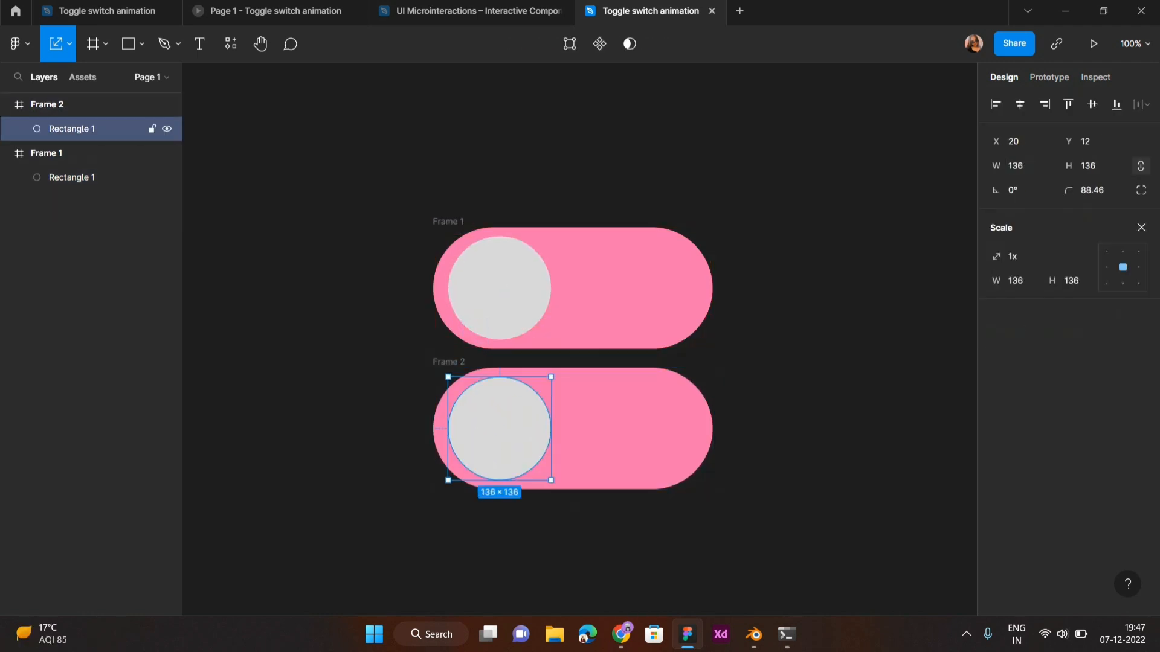
pyautogui.press('v')
pyautogui.moveTo(551, 428); pyautogui.dragTo(601, 428)
pyautogui.press('Escape')
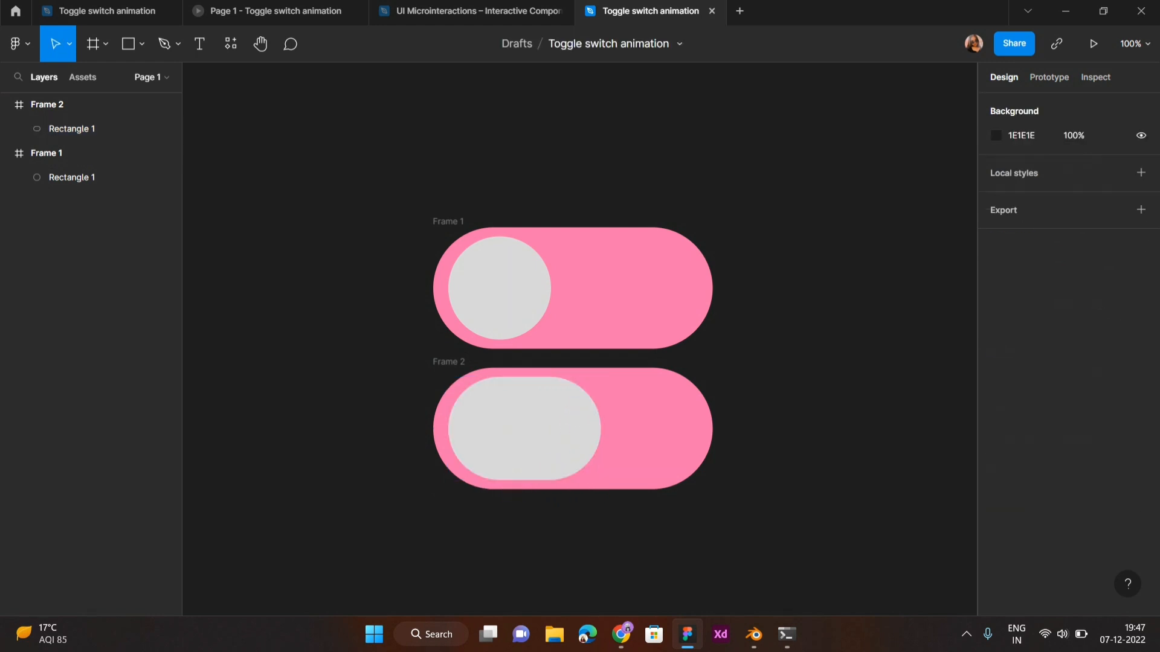
# Step: Duplicate the first toggle frame below the second one and move the copy's round knob to its right end
pyautogui.scroll(-3, 573, 338)
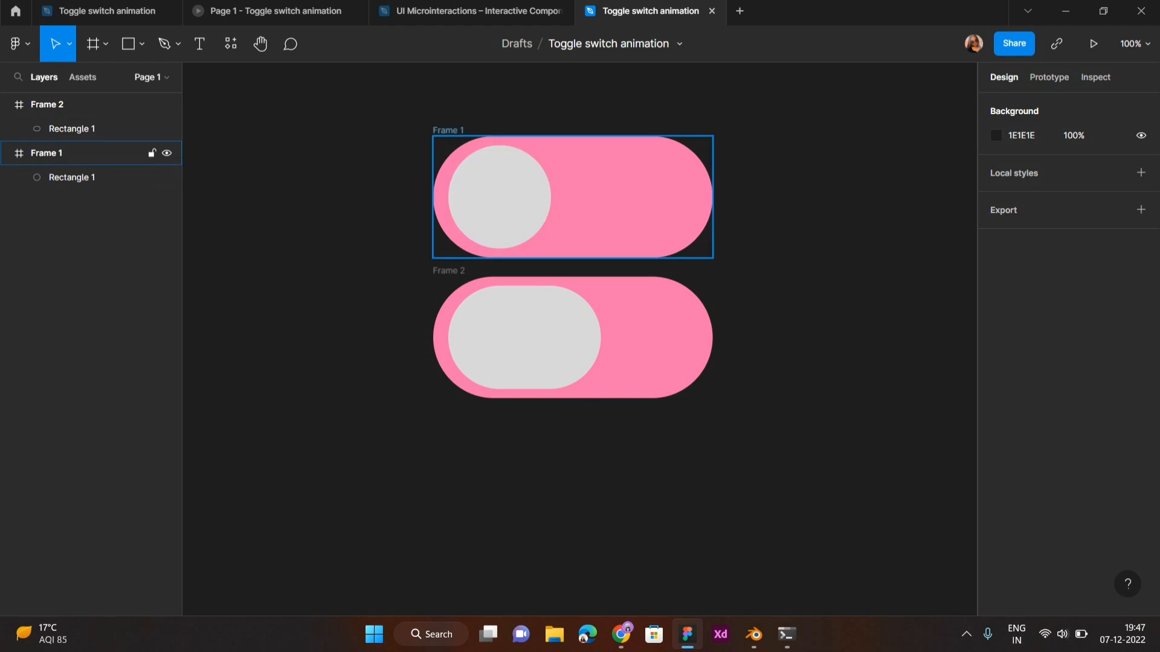
pyautogui.click(60, 153)
pyautogui.moveTo(544, 199); pyautogui.dragTo(645, 487)
pyautogui.click(499, 486)
pyautogui.press('Escape')
# Step: Combine all three toggle frames into a component set
pyautogui.scroll(-2, 800, 476)
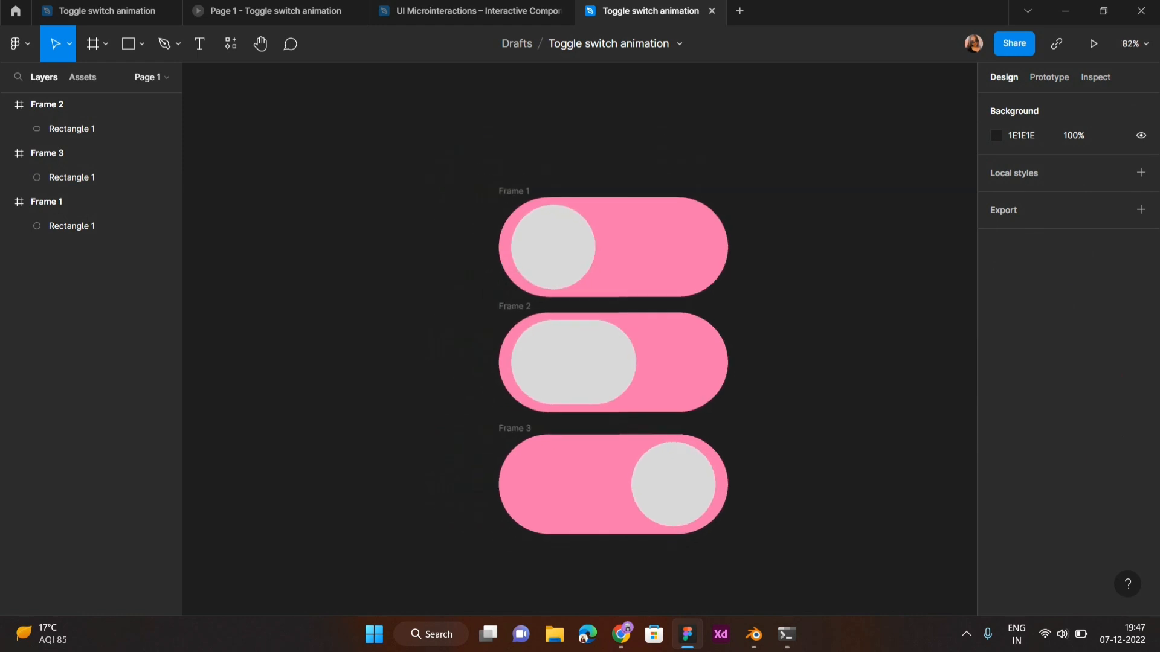
pyautogui.moveTo(485, 169); pyautogui.dragTo(803, 564)
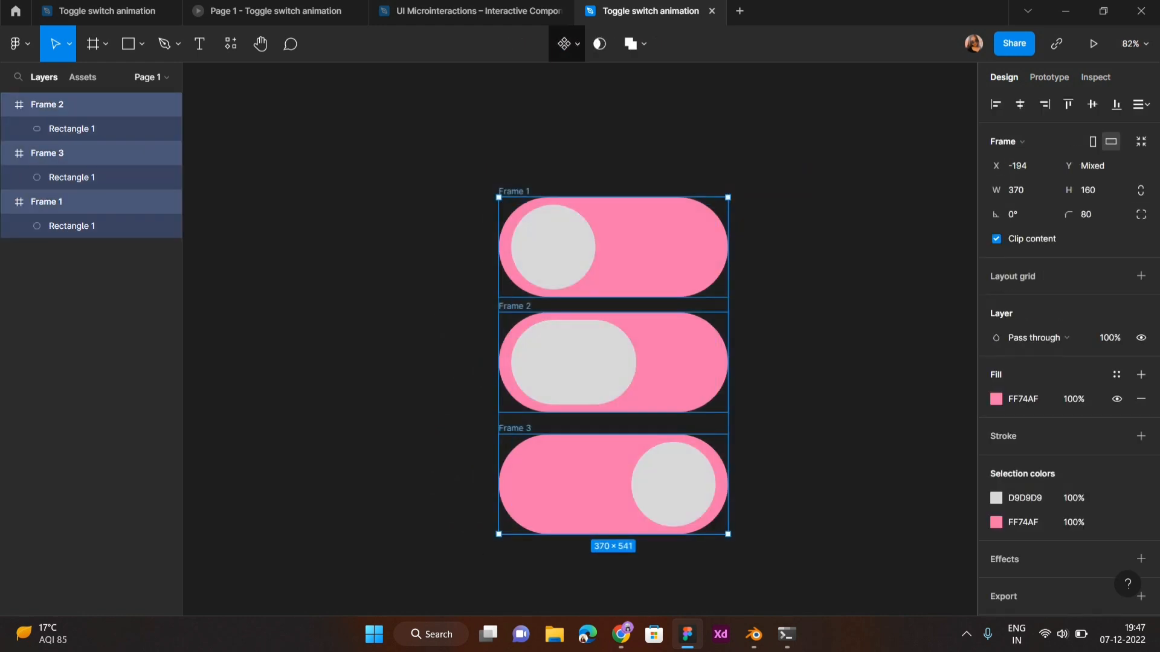
pyautogui.click(567, 43)
pyautogui.press('Down')
pyautogui.press('Down')
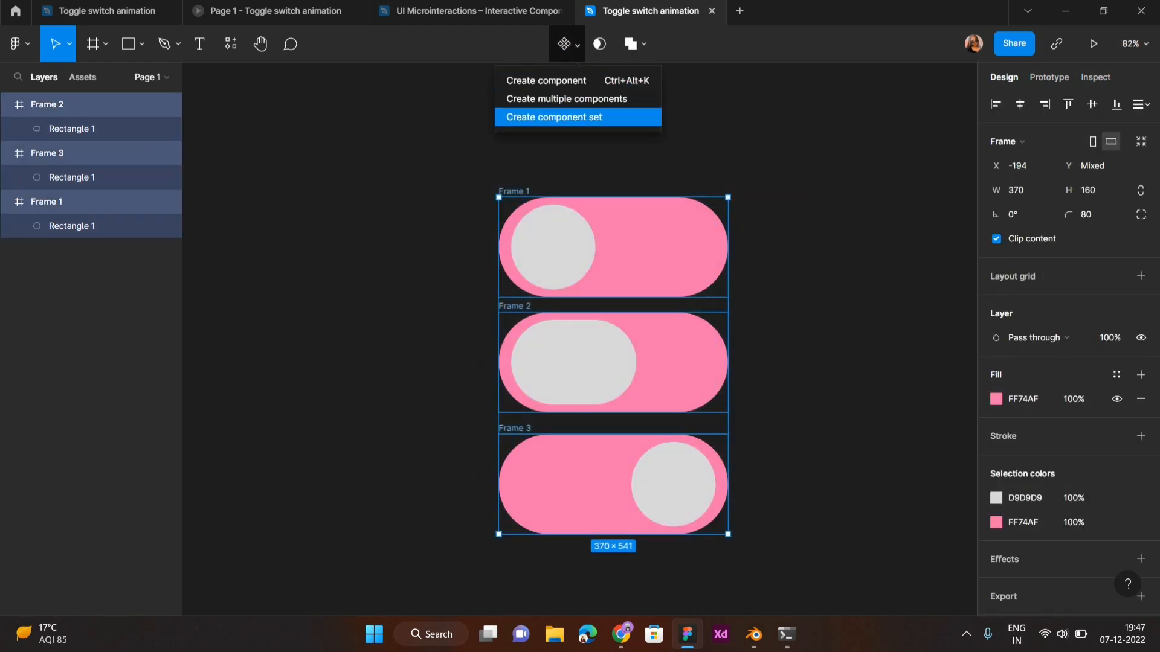
pyautogui.press('Return')
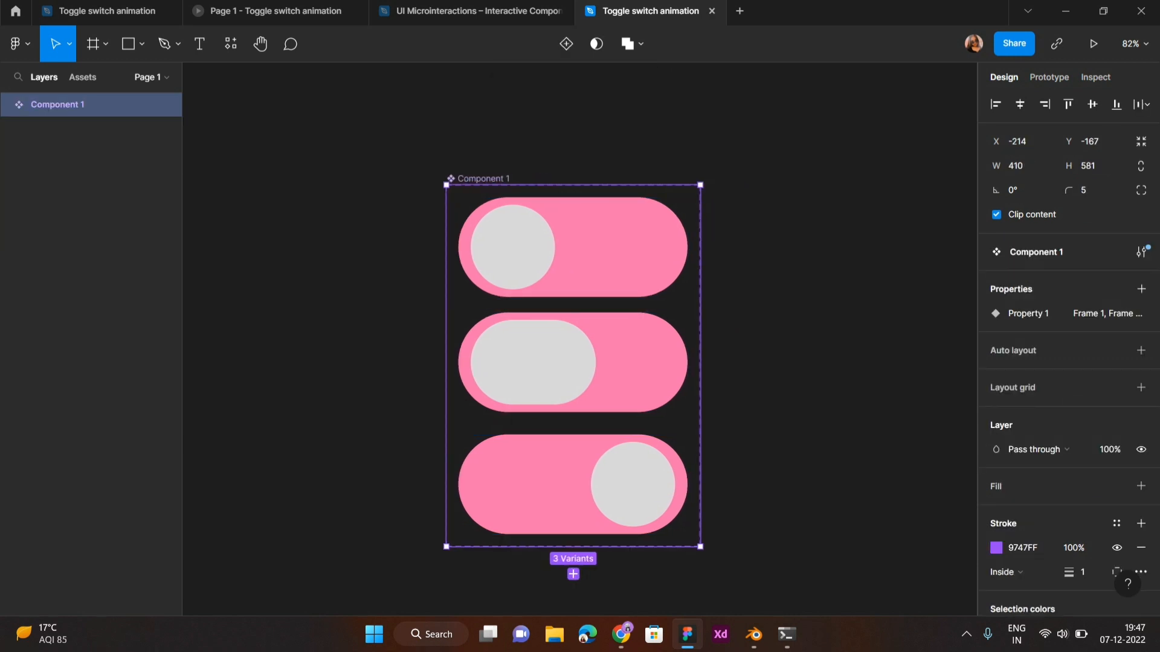
# Step: Change the background fill of the first toggle variant to grey 9B9B9B
pyautogui.click(572, 248)
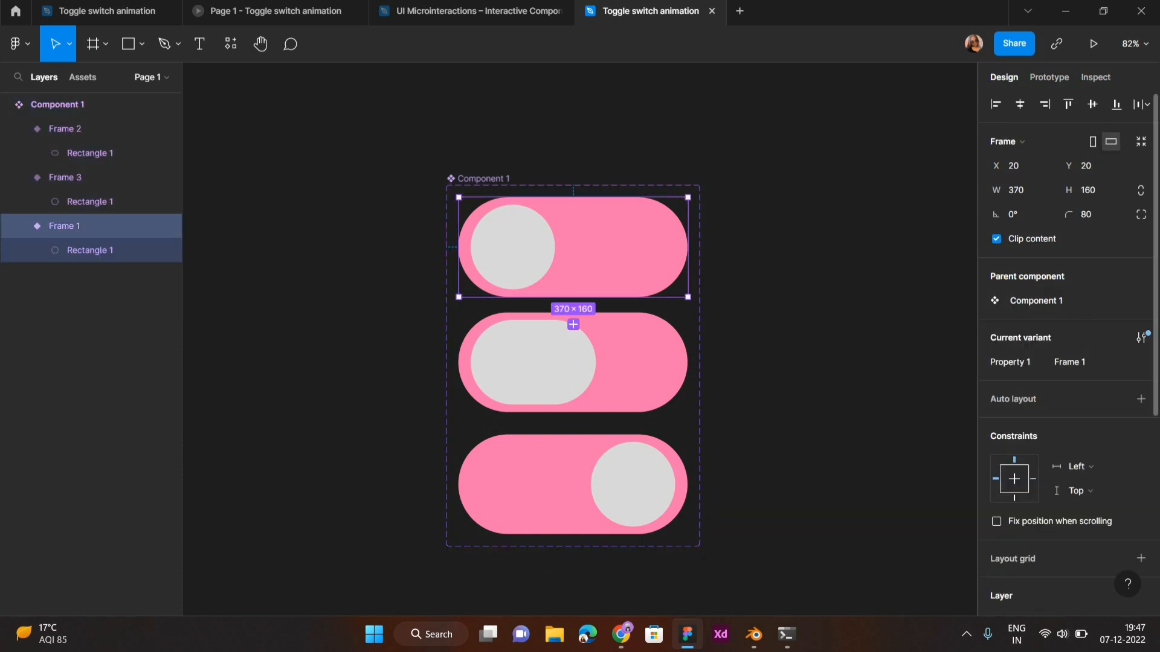
pyautogui.scroll(-4, 1066, 353)
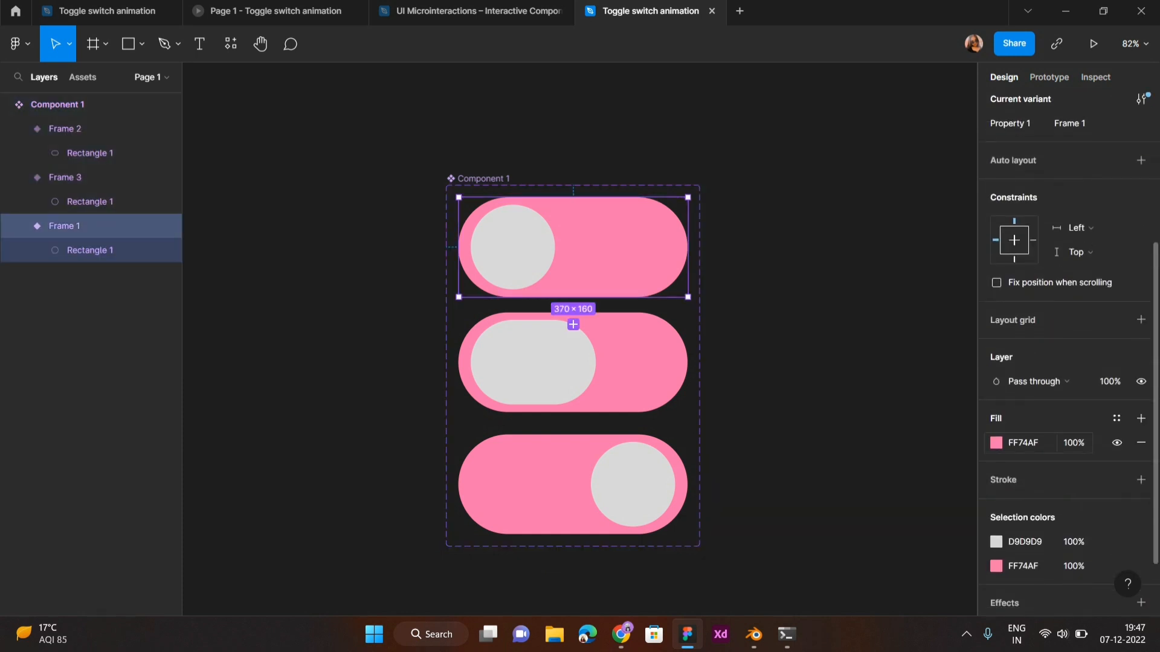
pyautogui.click(996, 443)
pyautogui.moveTo(895, 237)
pyautogui.mouseDown()
pyautogui.moveTo(795, 246)
pyautogui.moveTo(797, 307)
pyautogui.mouseUp()
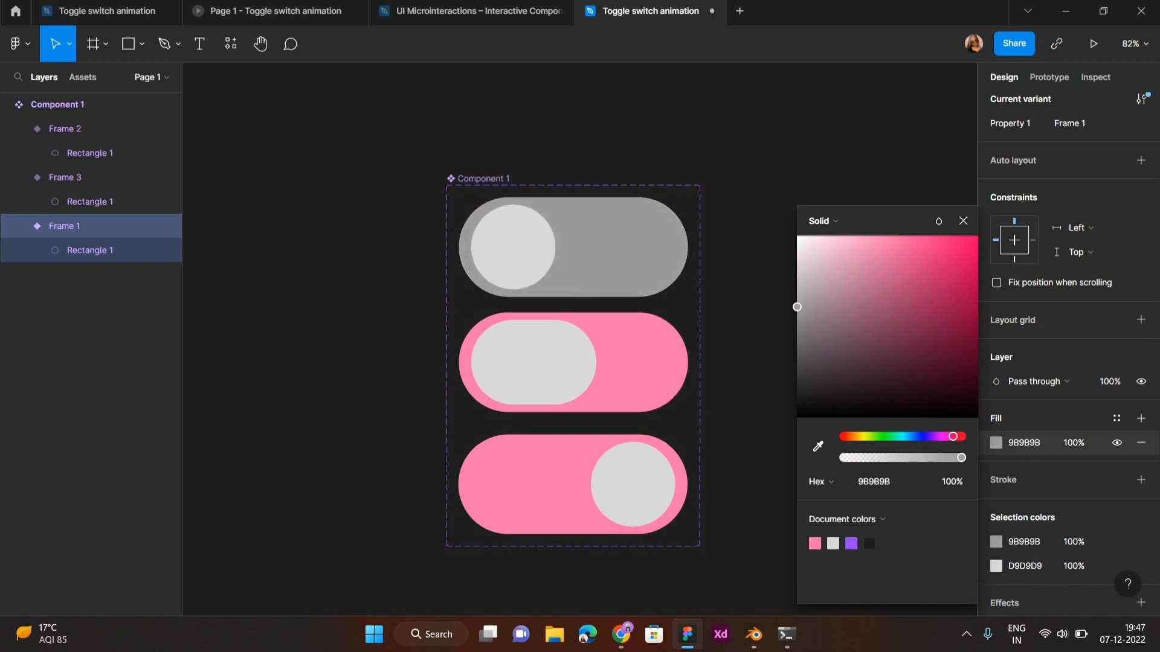
# Step: Sample the first variant's grey 9B9B9B with the eyedropper as the second variant's background fill
pyautogui.click(640, 362)
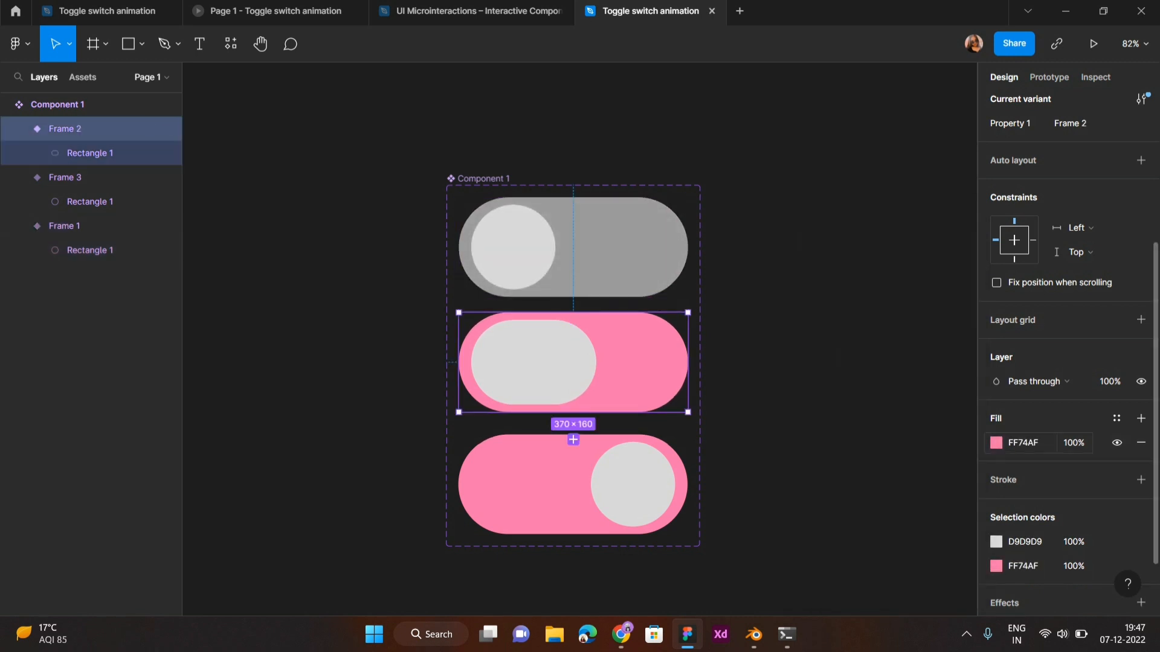
pyautogui.click(995, 442)
pyautogui.click(818, 446)
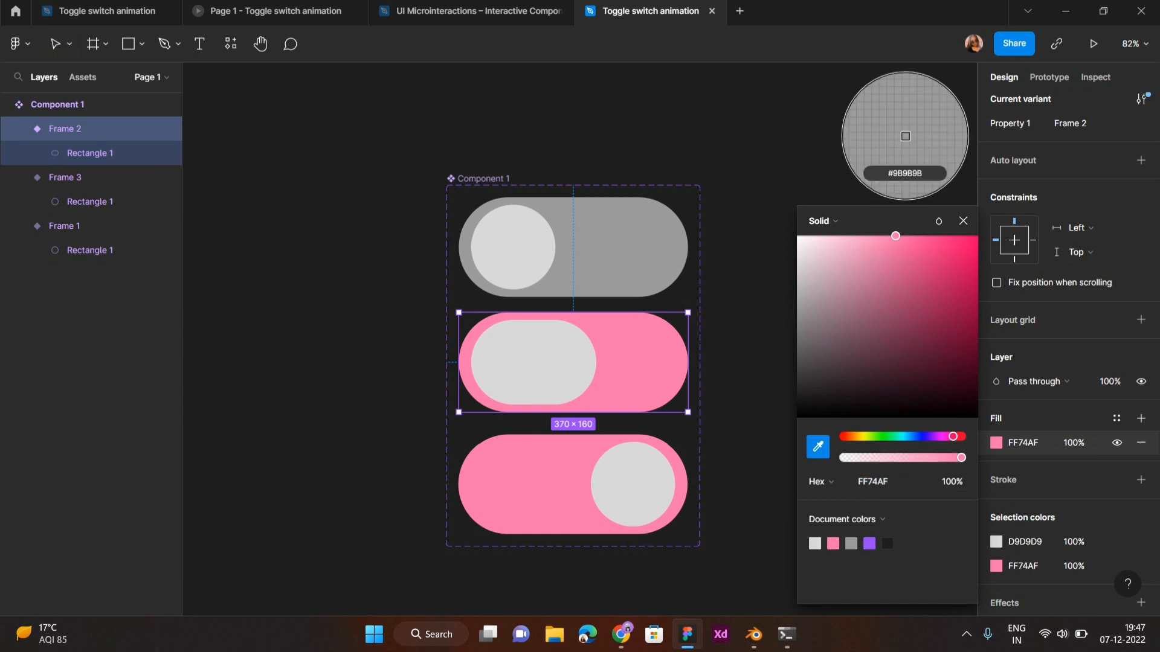
pyautogui.click(905, 136)
# Step: Change the fill of the first variant's round knob to white
pyautogui.click(64, 225)
pyautogui.click(89, 250)
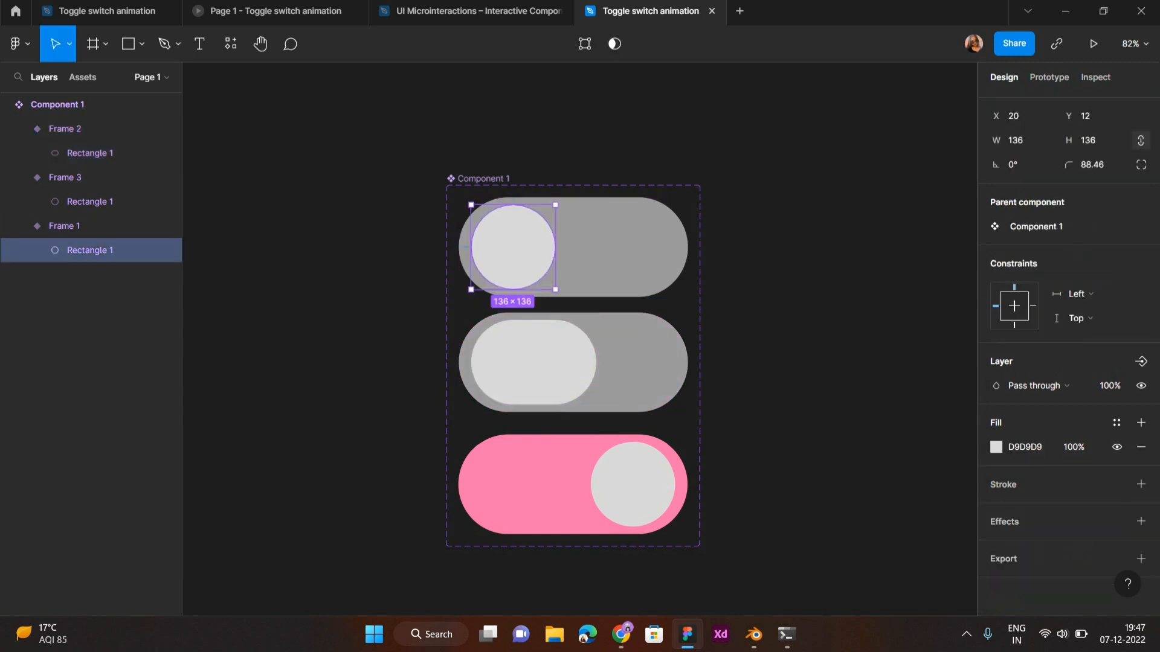
pyautogui.click(995, 447)
pyautogui.moveTo(864, 265); pyautogui.dragTo(797, 235)
# Step: Set the fill of the second variant's stretched knob to FFFFFF
pyautogui.click(513, 362)
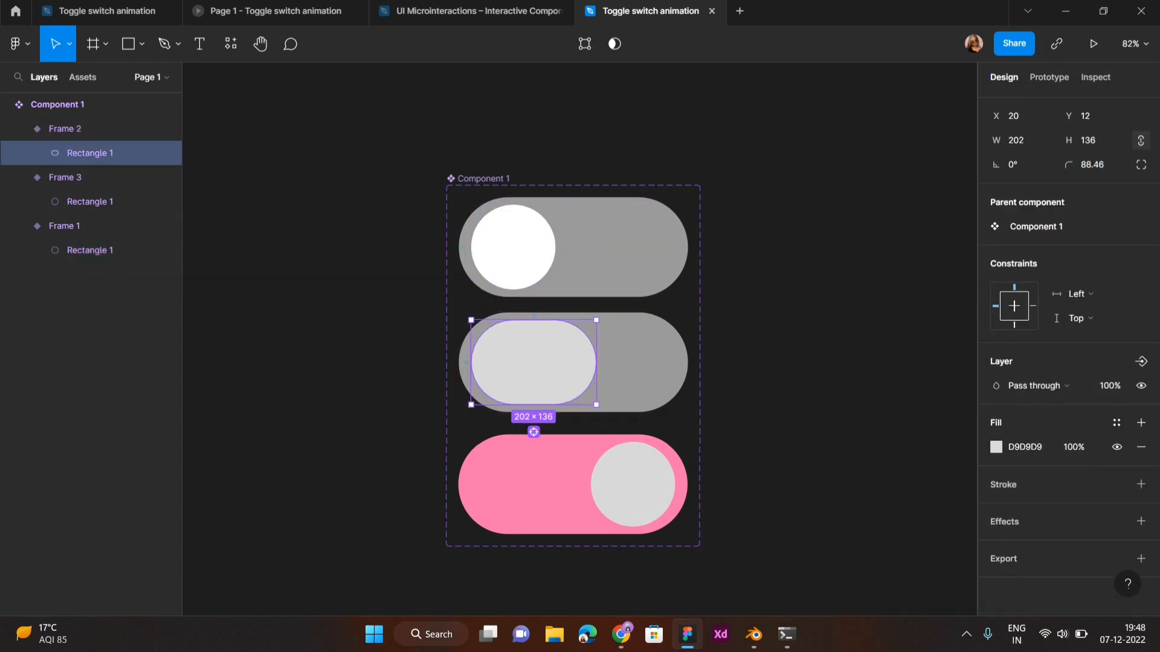
pyautogui.click(995, 447)
pyautogui.write('FFFFFF')
pyautogui.press('Return')
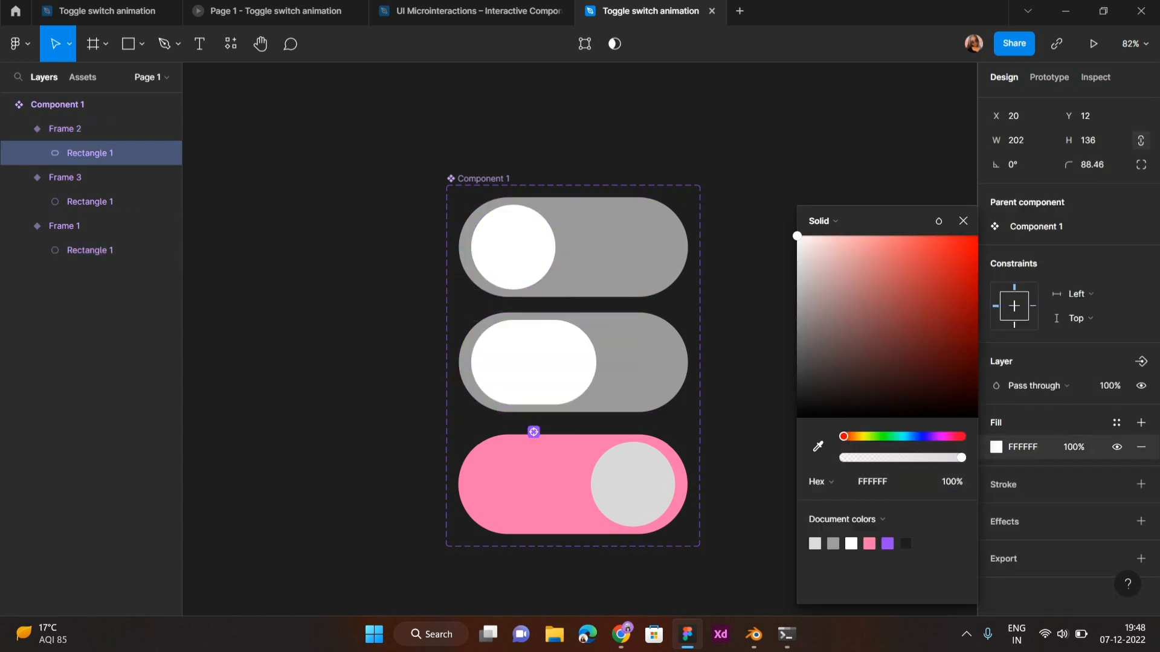
pyautogui.press('Escape')
pyautogui.press('Escape')
# Step: Add an on-click Change to interaction from the first grey toggle variant to the second variant, Frame 2
pyautogui.click(65, 226)
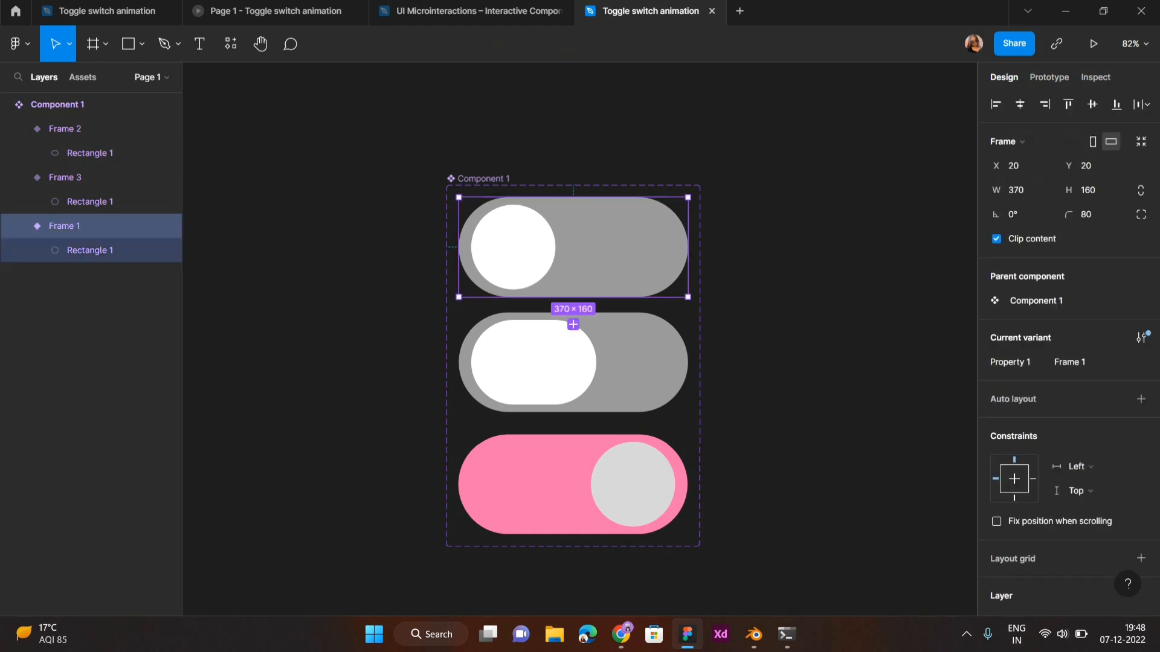
pyautogui.scroll(5, 572, 308)
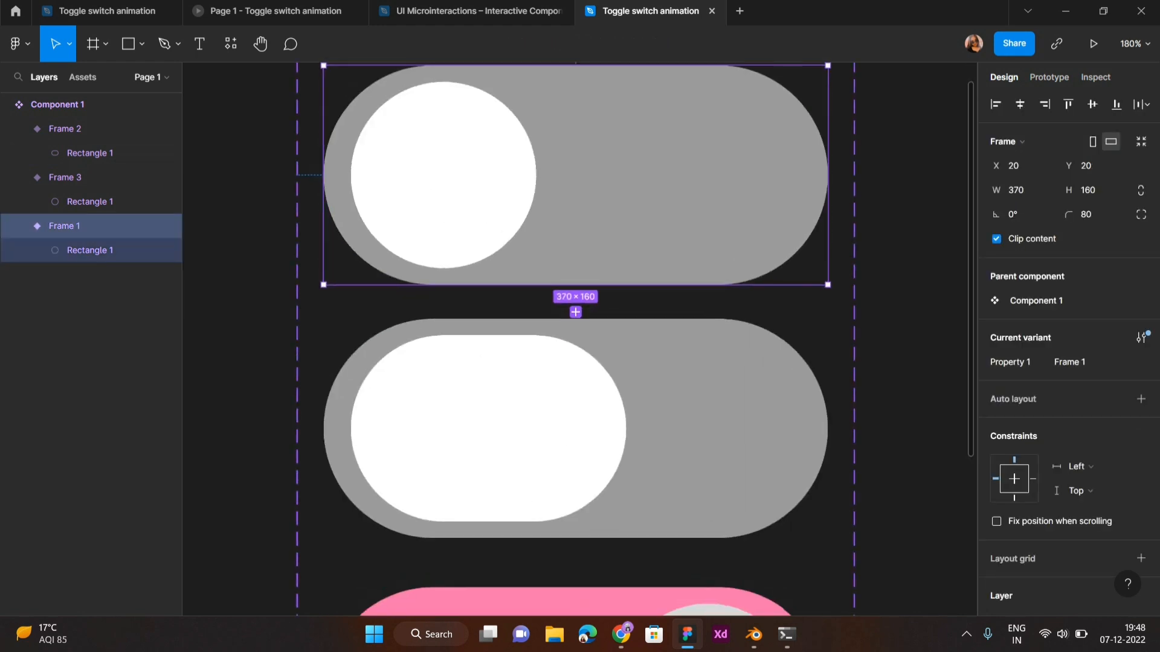
pyautogui.hotkey('alt', '9')
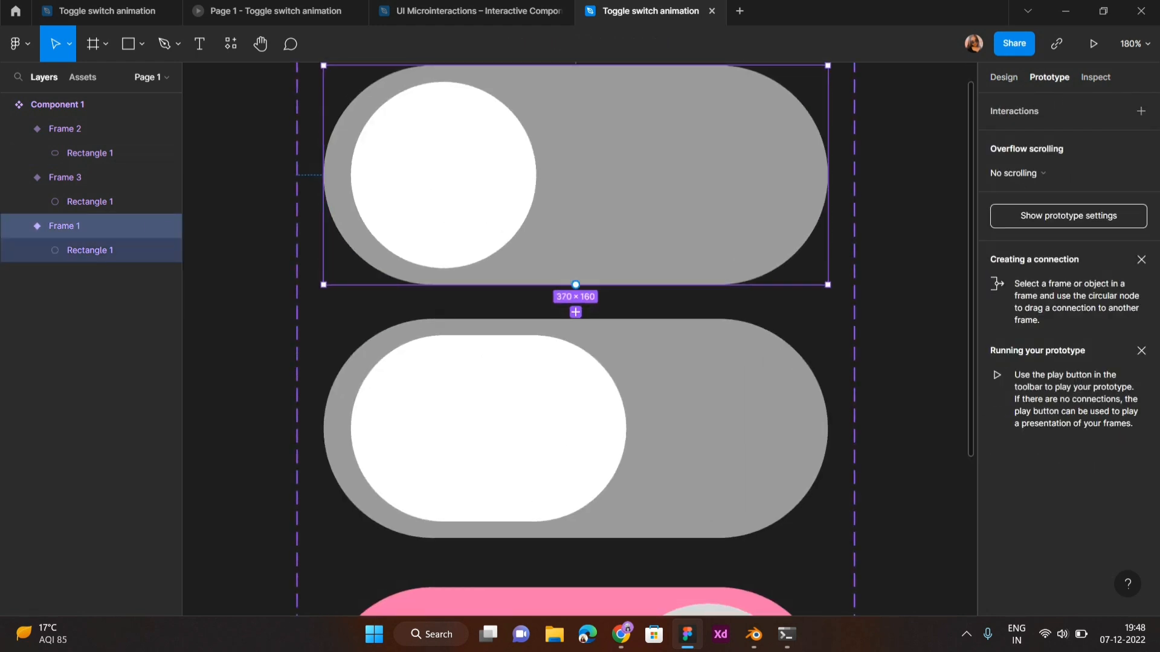
pyautogui.moveTo(576, 284); pyautogui.dragTo(576, 312)
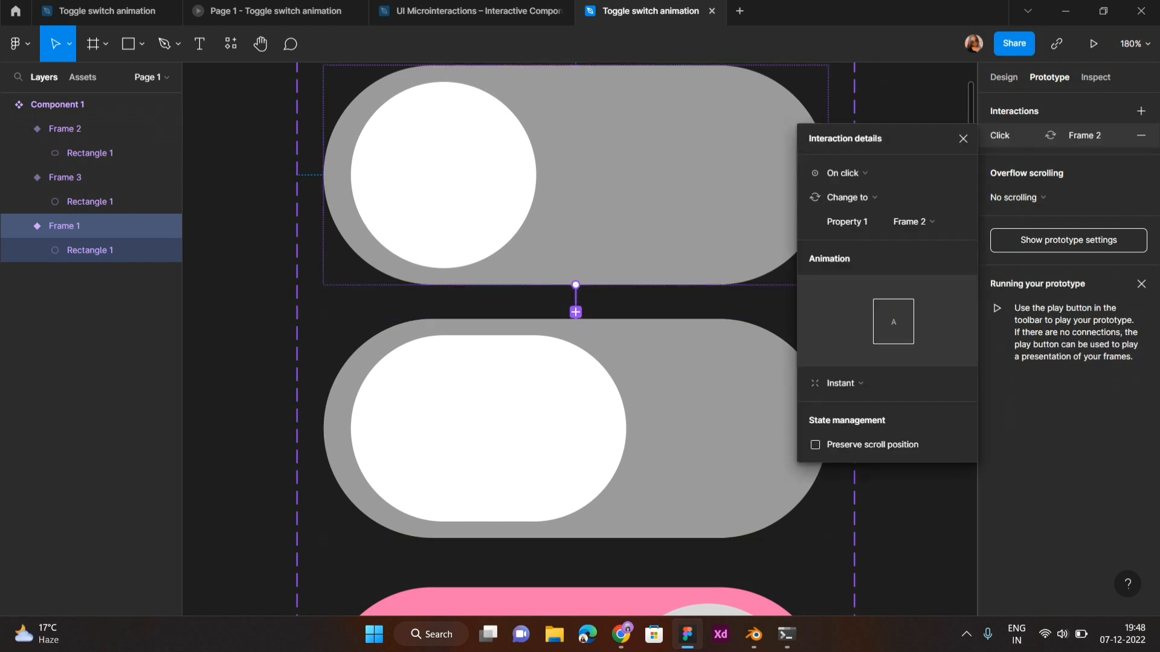
pyautogui.click(888, 173)
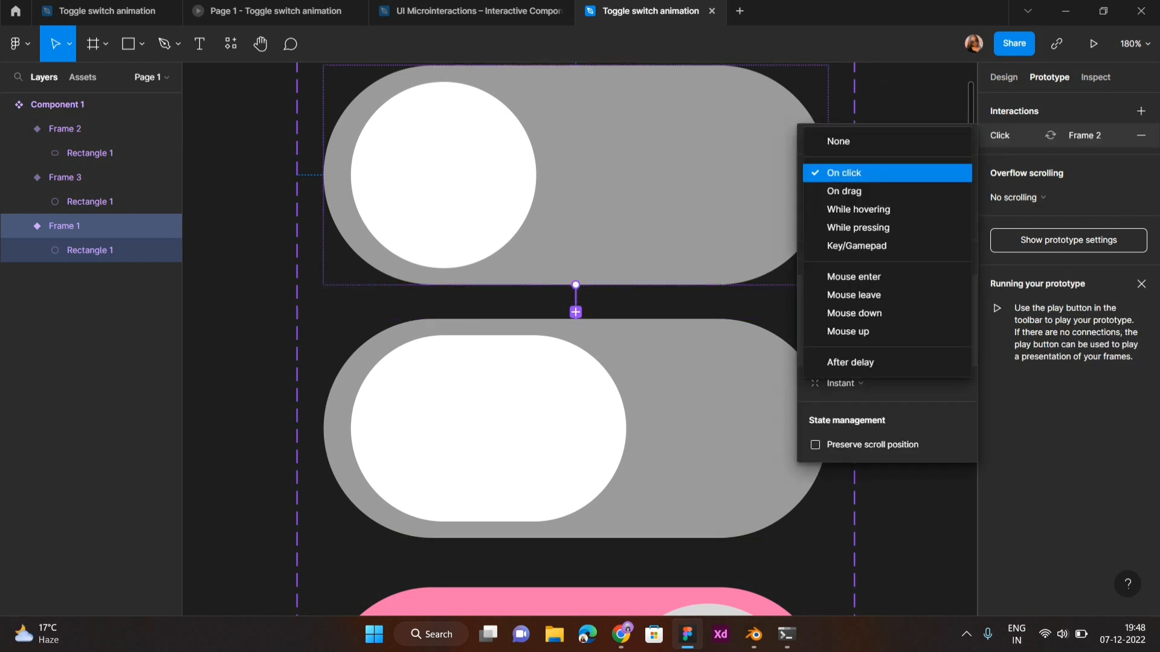
pyautogui.click(888, 173)
# Step: Switch the interaction's action to Navigate to and back to Change to, with Frame 3 as the target
pyautogui.click(849, 197)
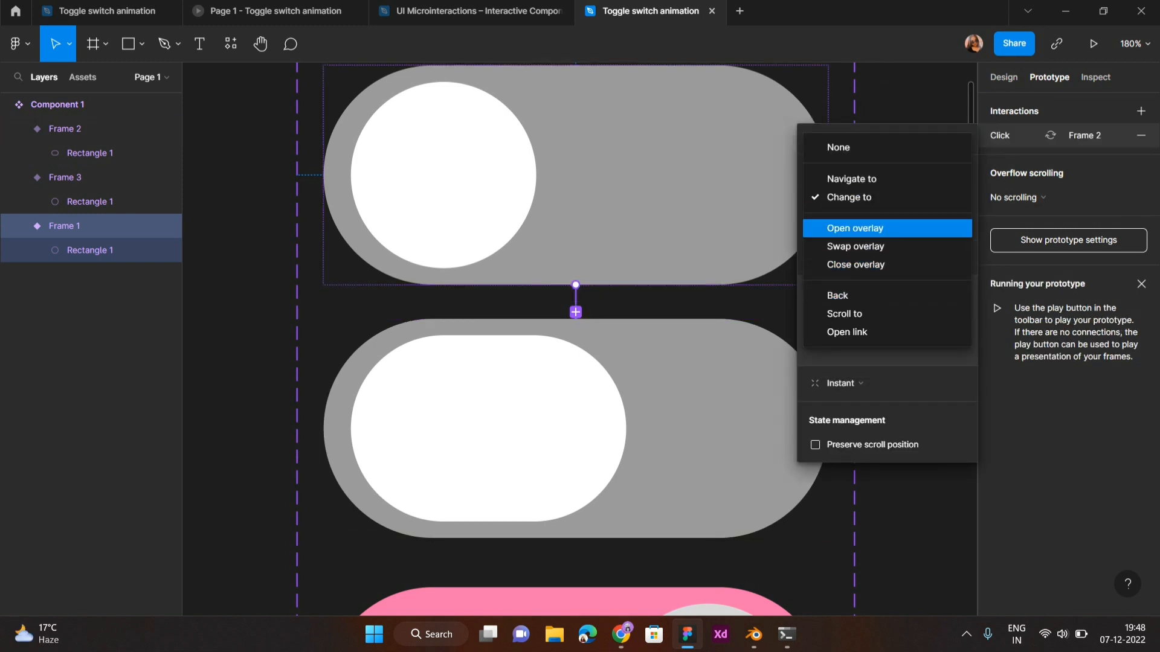
pyautogui.click(851, 179)
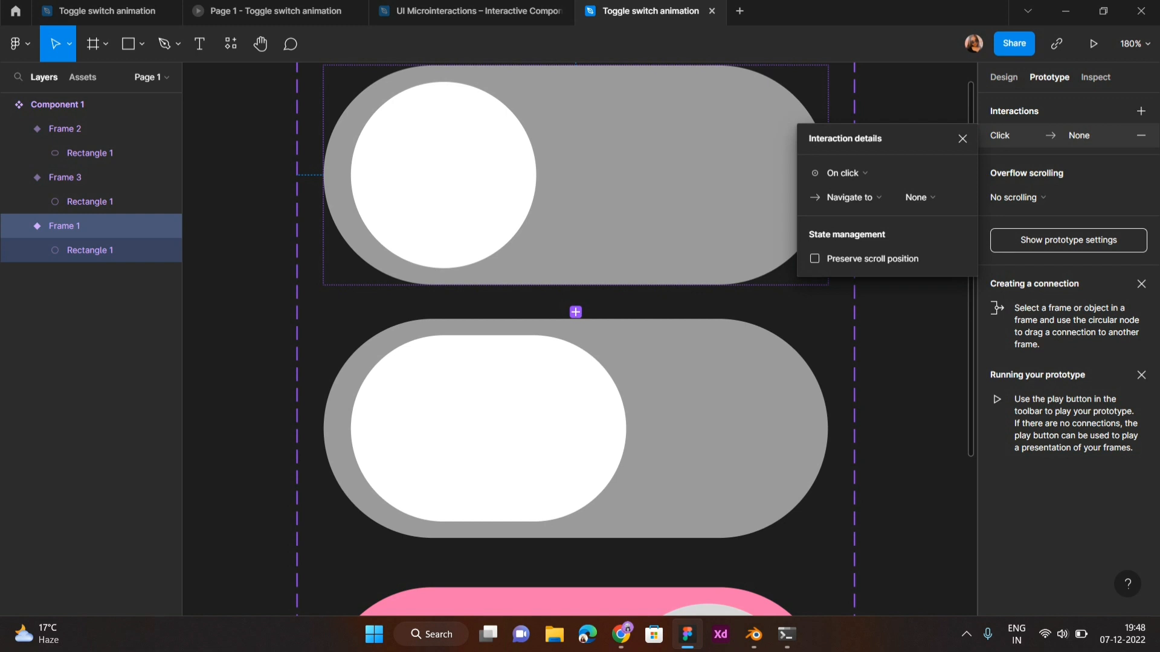
pyautogui.click(849, 197)
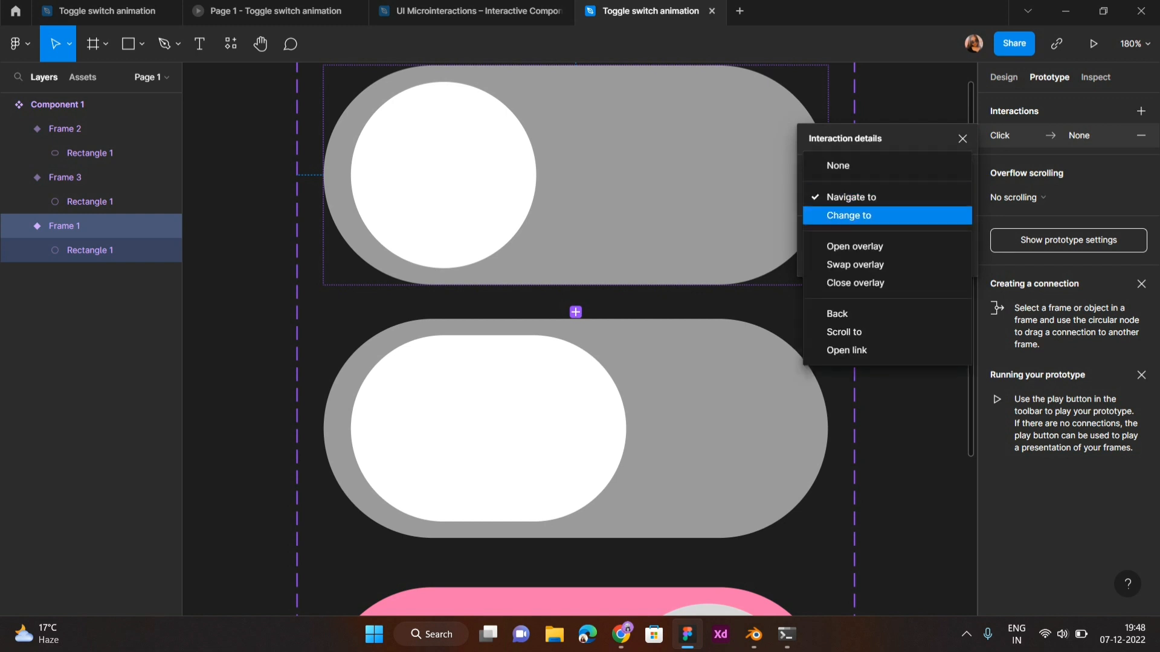
pyautogui.click(849, 215)
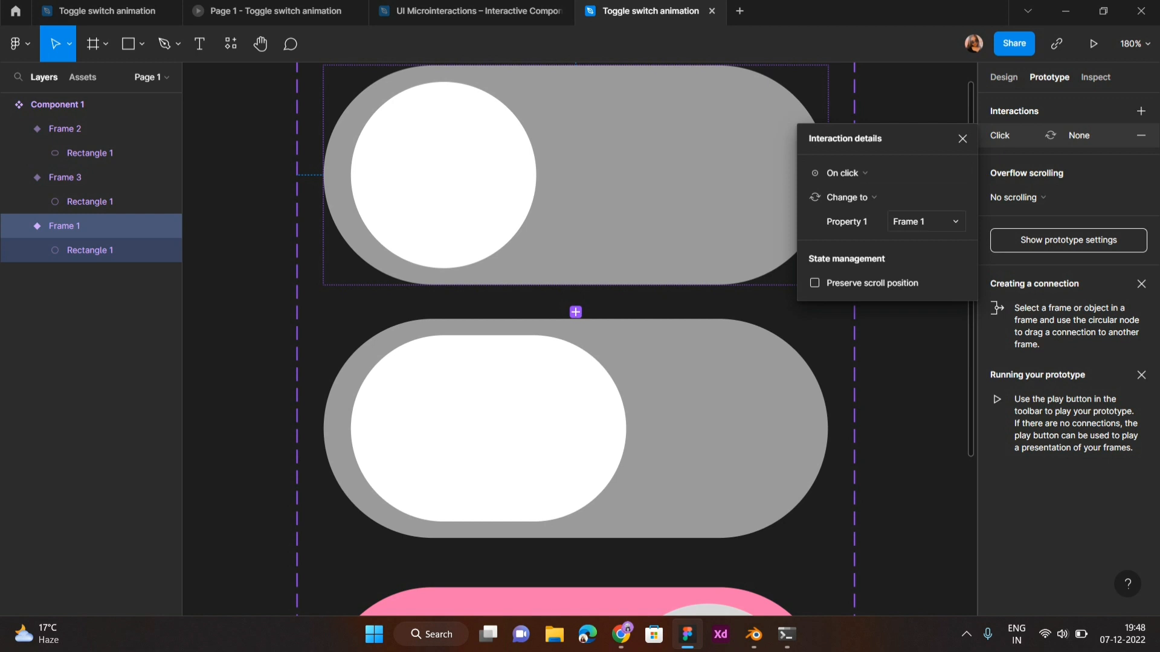
pyautogui.click(924, 221)
pyautogui.click(928, 258)
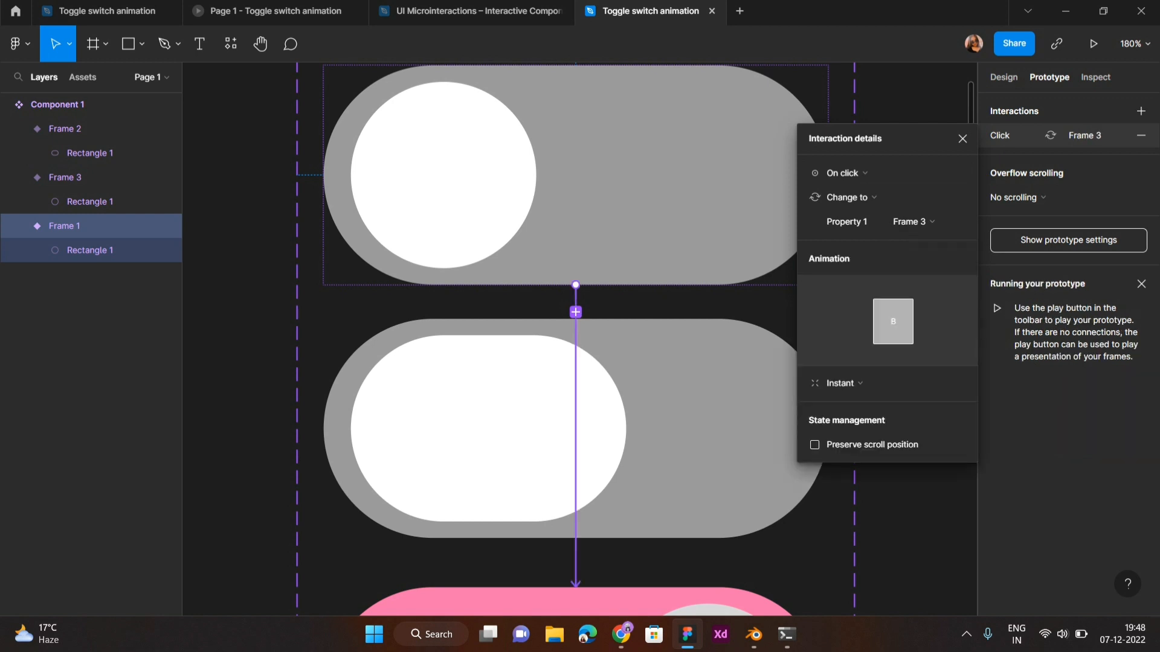
# Step: Set the first variant's click interaction to Smart animate with Ease in and target Frame 2
pyautogui.click(845, 383)
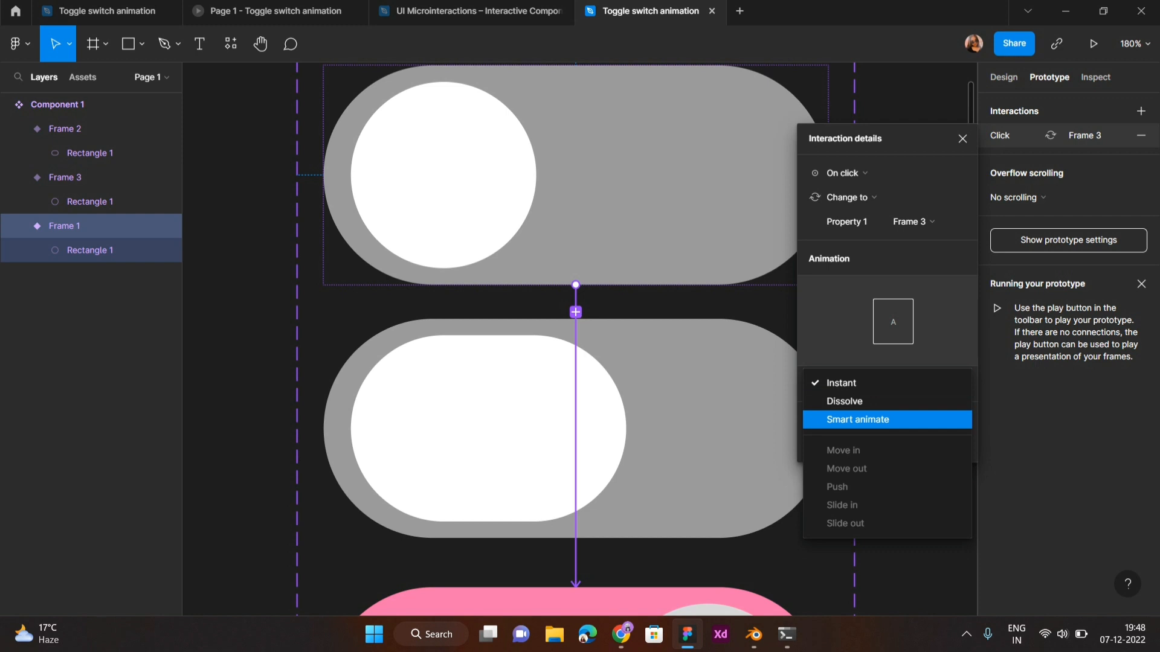
pyautogui.click(857, 419)
pyautogui.click(926, 222)
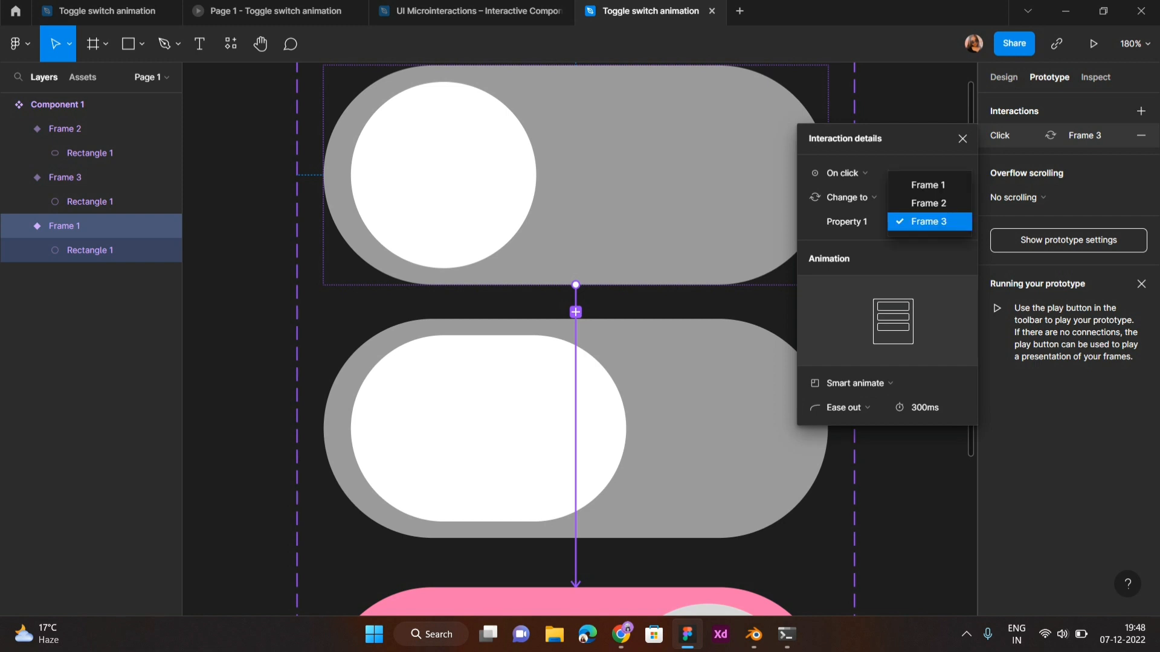
pyautogui.click(928, 204)
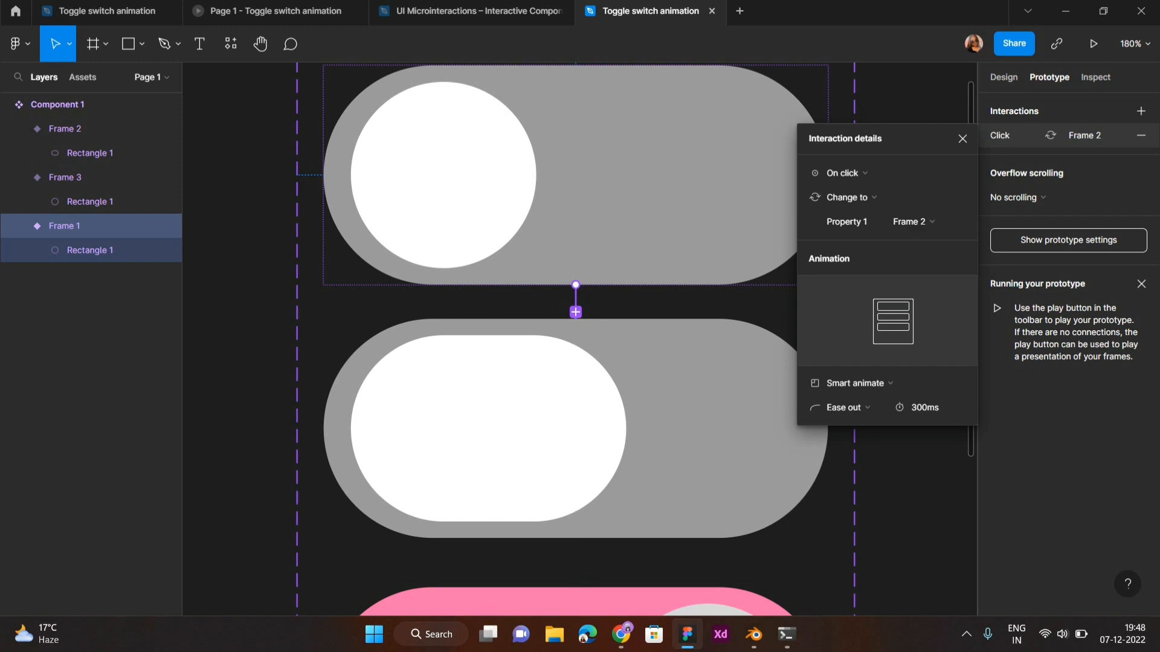
pyautogui.click(844, 407)
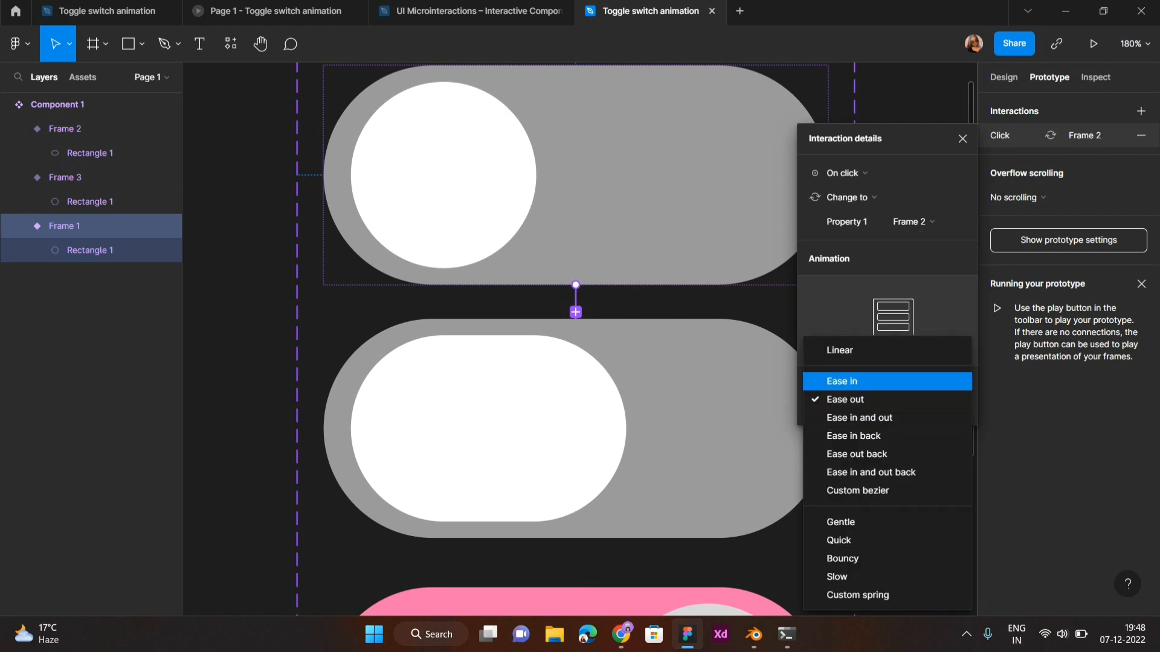
pyautogui.click(841, 382)
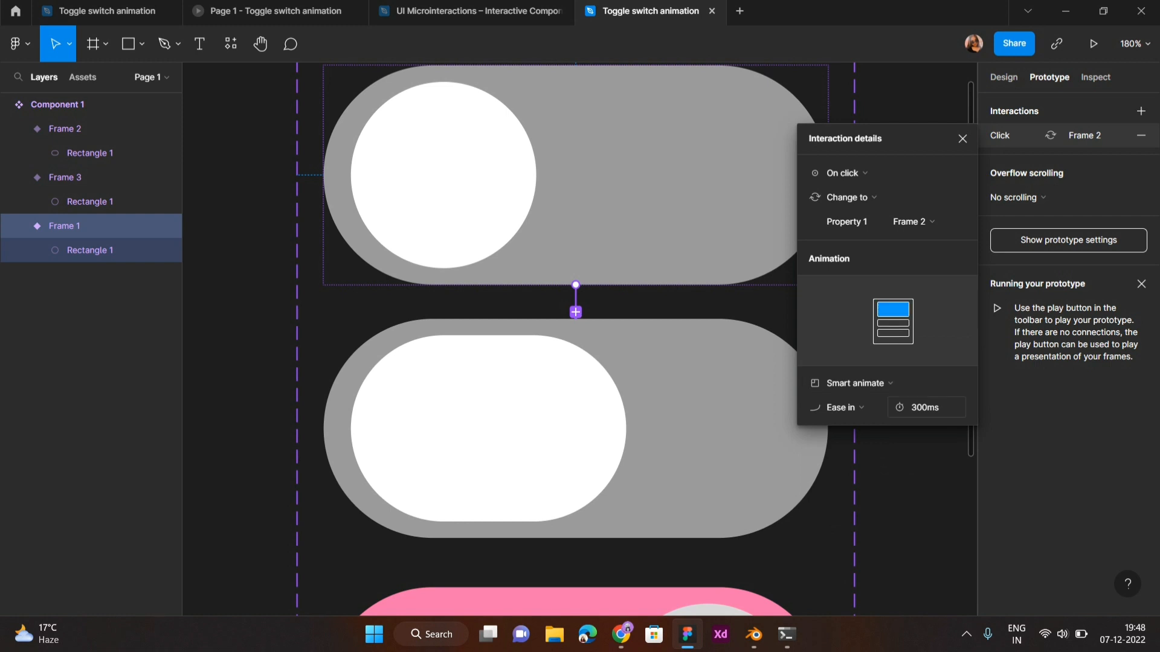
# Step: Connect the second toggle variant to the pink variant, Frame 3, with a Change to interaction
pyautogui.click(824, 427)
pyautogui.moveTo(828, 427); pyautogui.dragTo(509, 502)
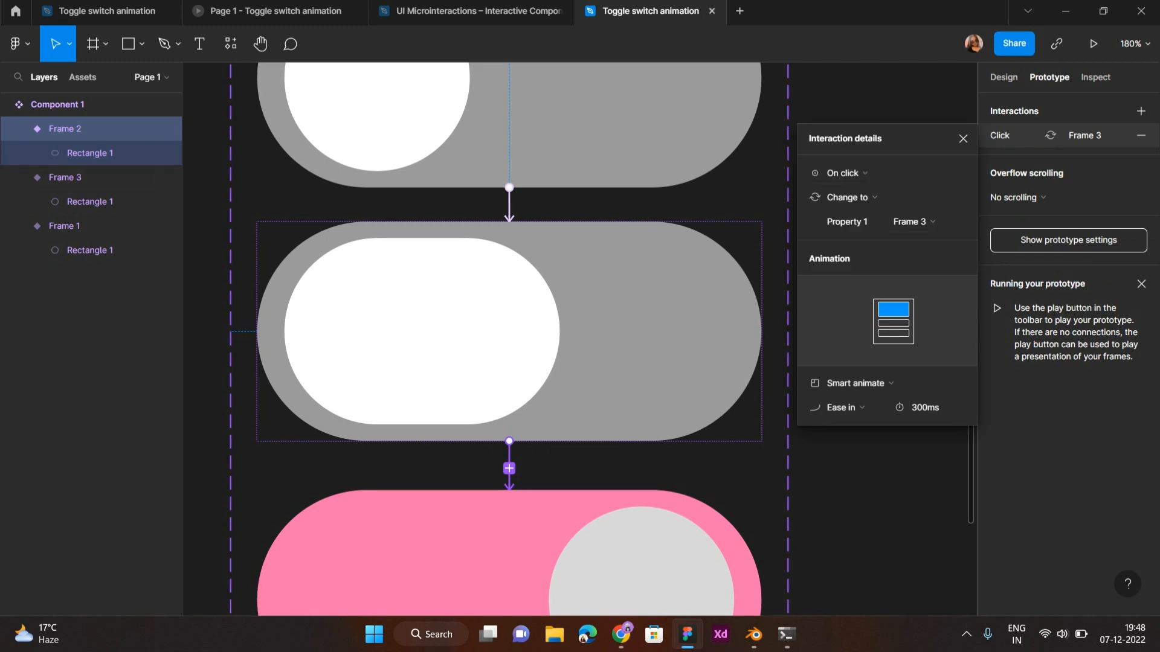
pyautogui.click(924, 408)
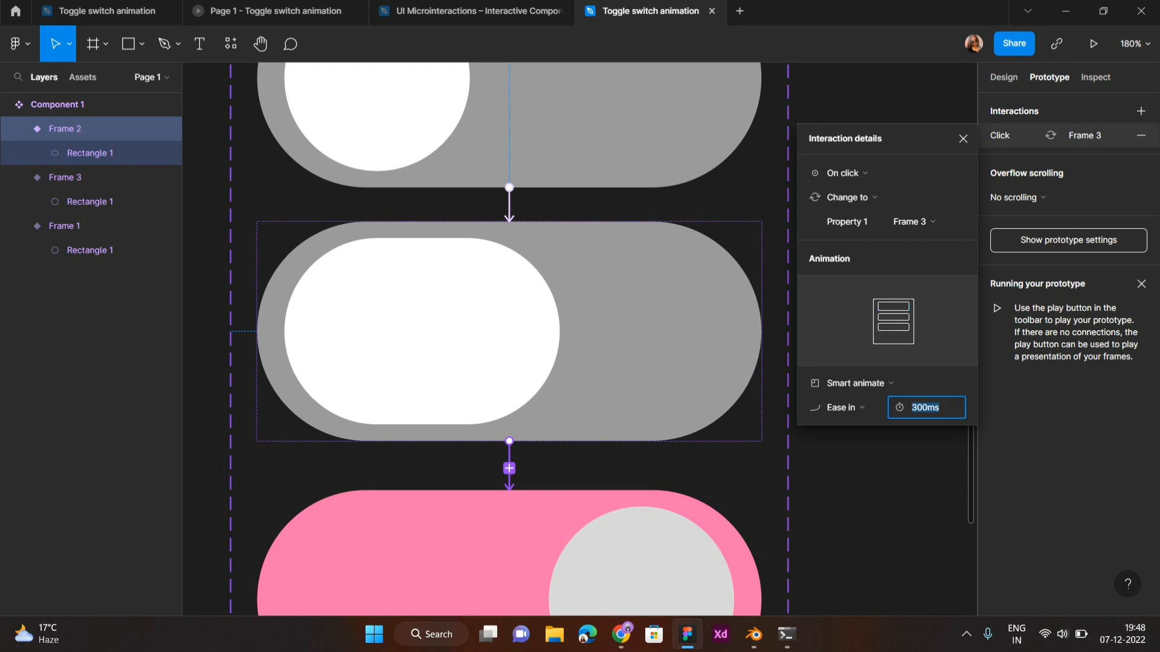
# Step: Change the trigger of the second variant's interaction to After delay, with a delay of 1
pyautogui.click(843, 173)
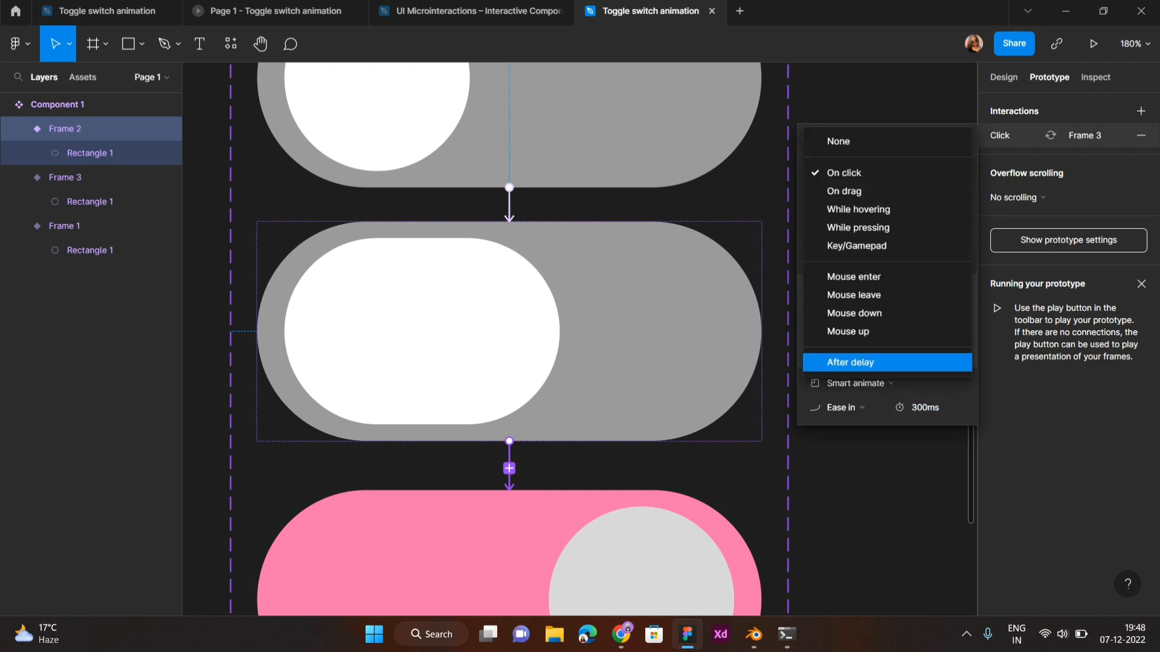
pyautogui.click(850, 363)
pyautogui.click(925, 174)
pyautogui.write('1')
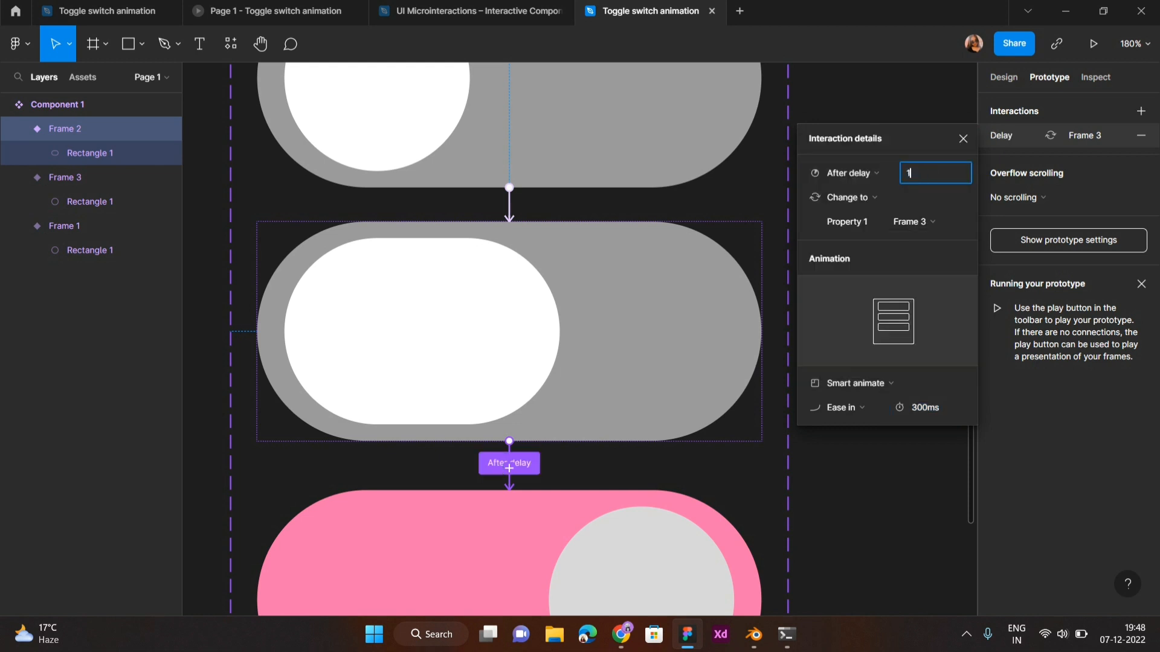
pyautogui.press('Return')
pyautogui.scroll(-3, 509, 468)
pyautogui.click(519, 363)
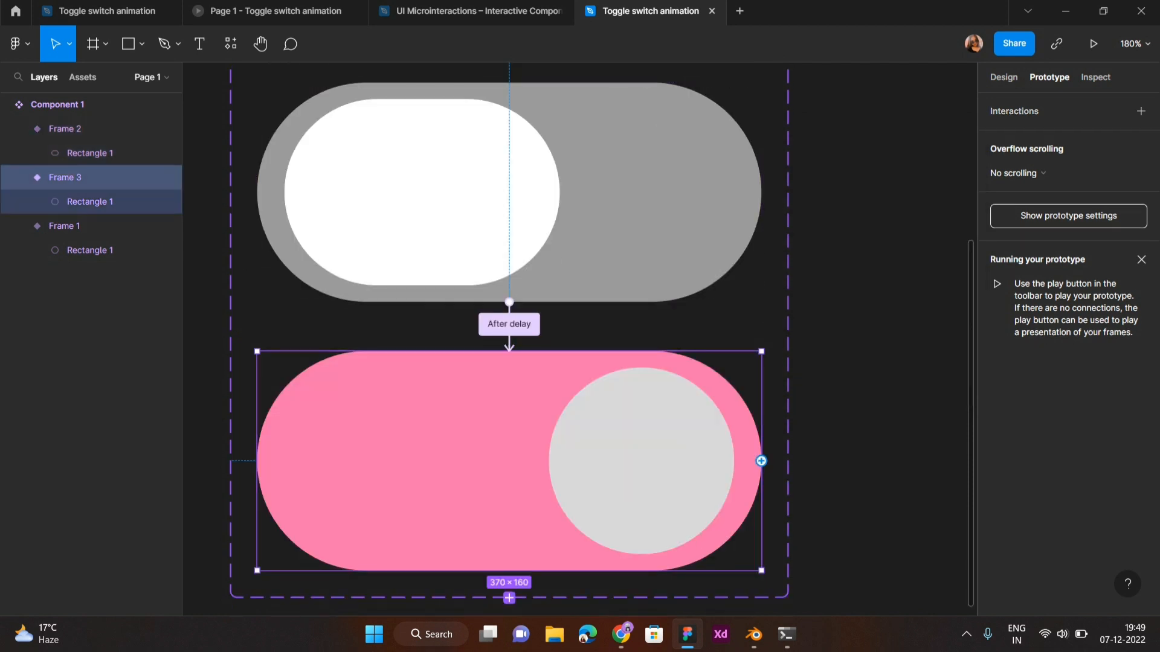
pyautogui.moveTo(761, 461); pyautogui.dragTo(509, 284)
pyautogui.scroll(-6, 509, 338)
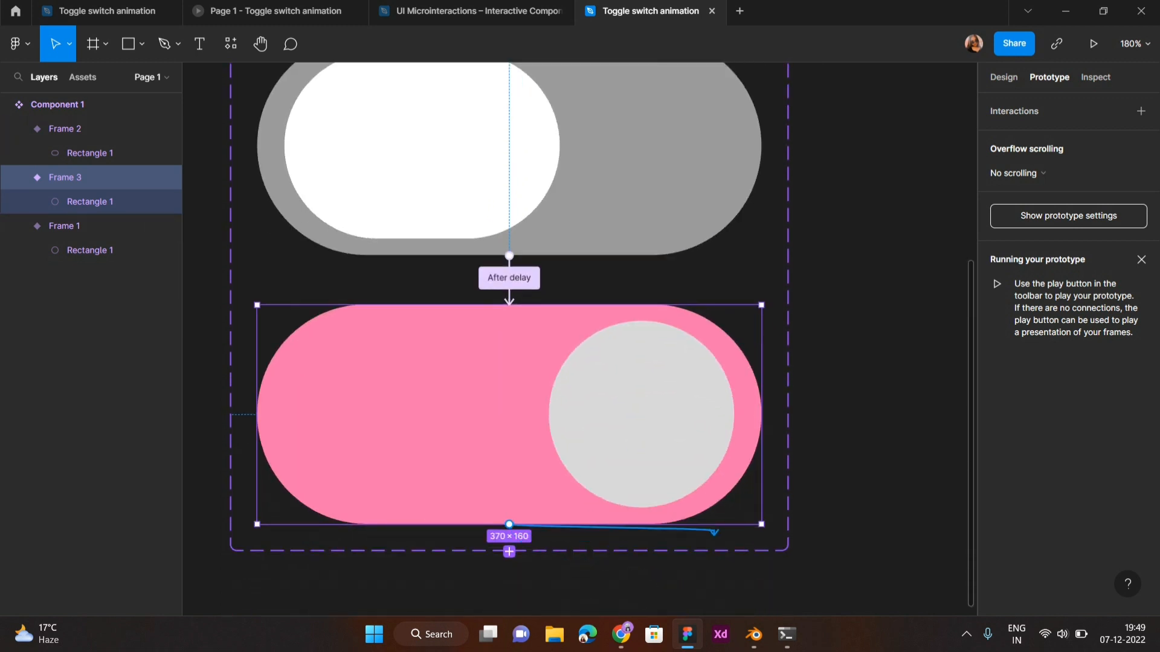
pyautogui.scroll(1, 509, 338)
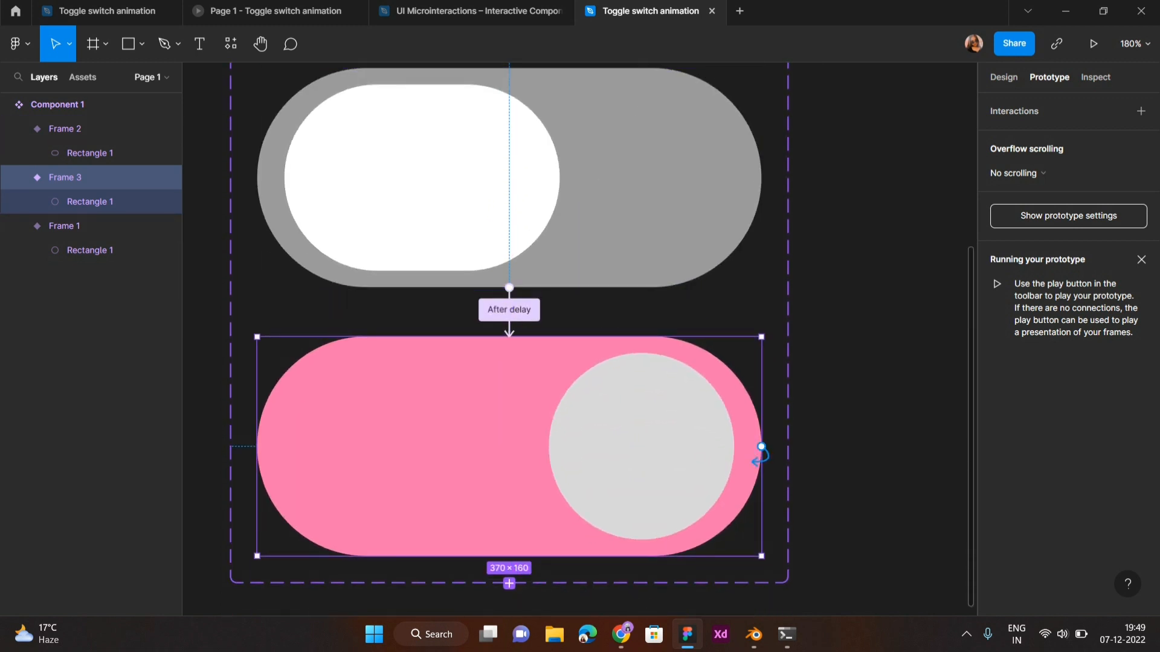
pyautogui.press('Escape')
# Step: Connect the pink variant back to the first grey variant, Frame 1, keeping the On click trigger
pyautogui.hotkey('shift', '1')
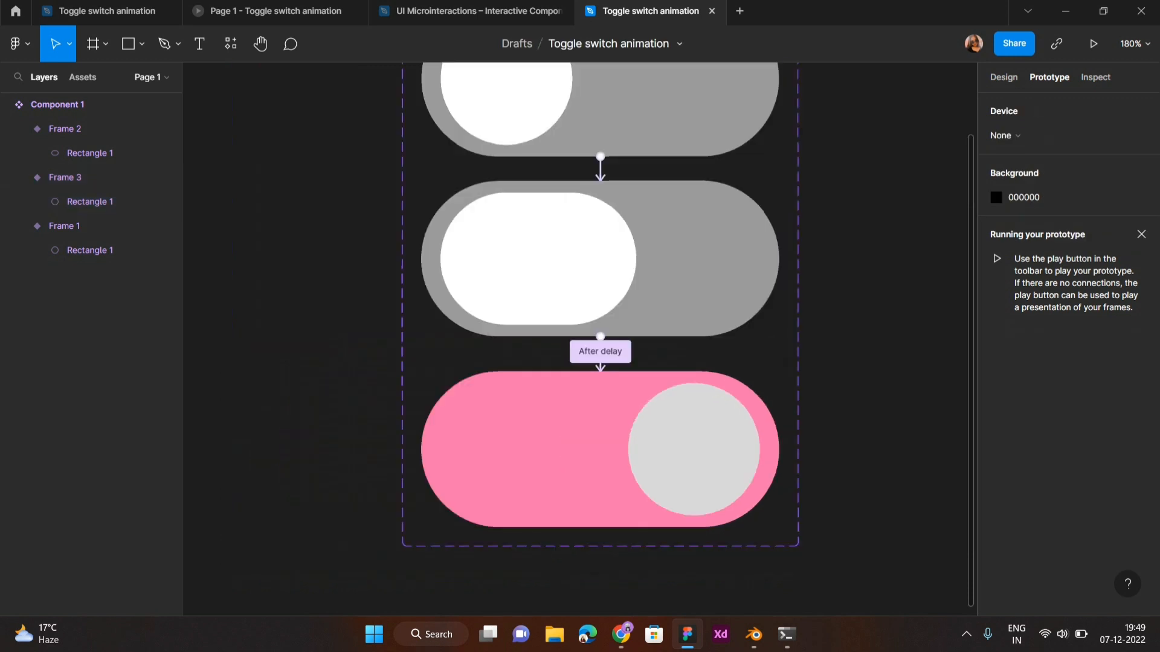
pyautogui.hscroll(3, 541, 308)
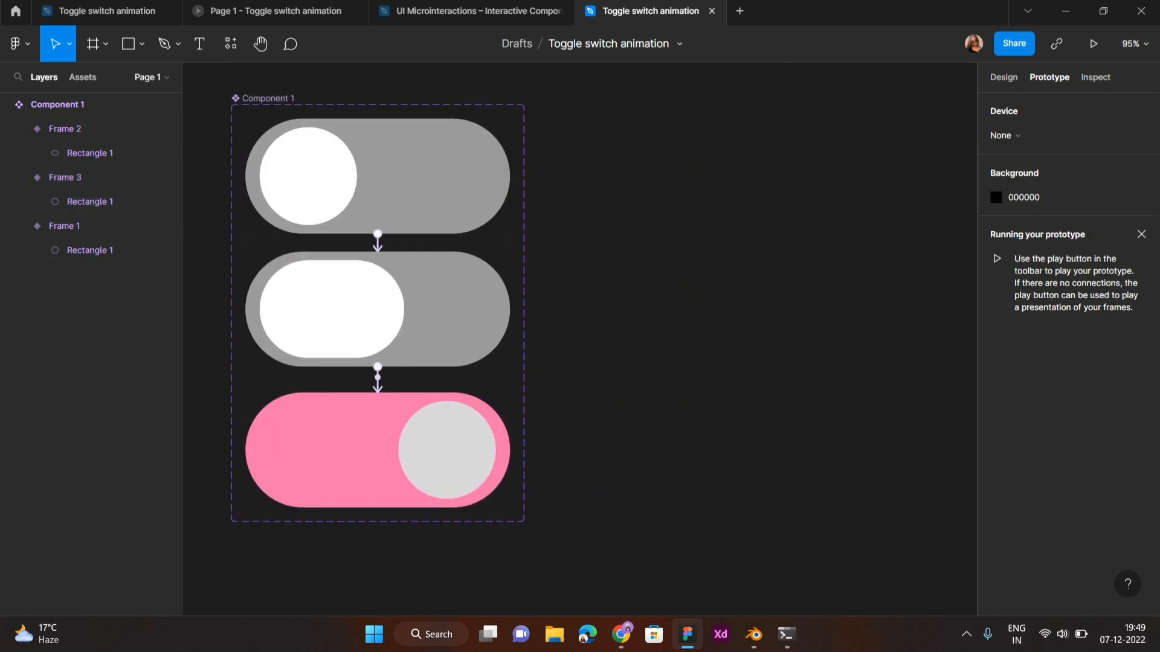
pyautogui.click(65, 177)
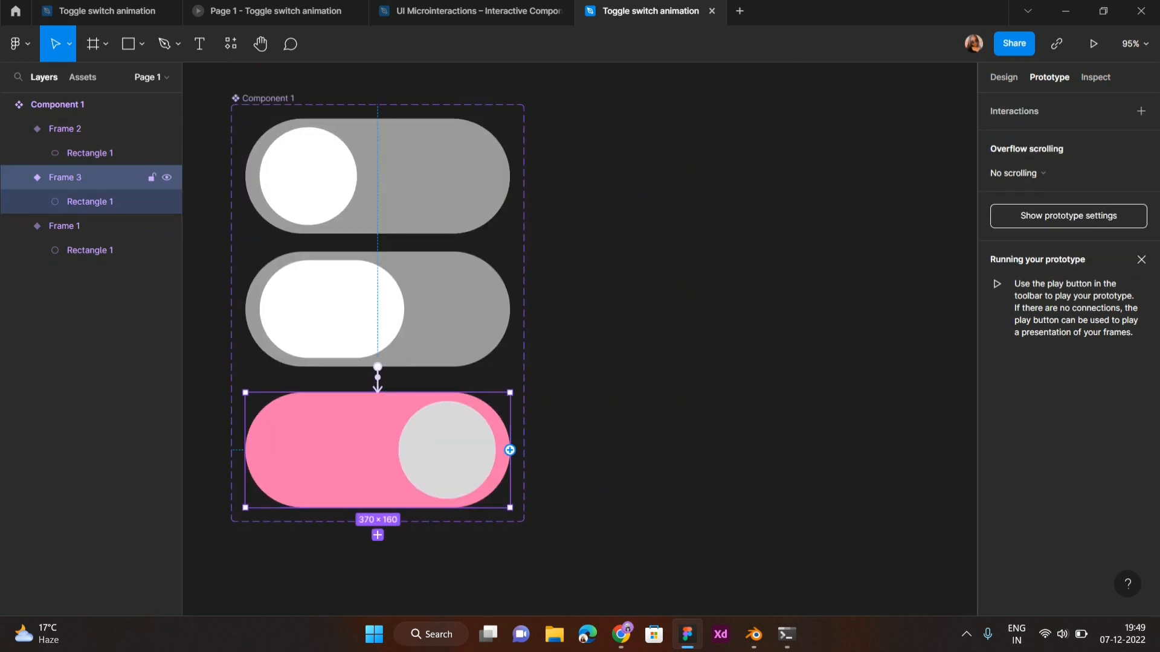
pyautogui.moveTo(510, 450); pyautogui.dragTo(423, 181)
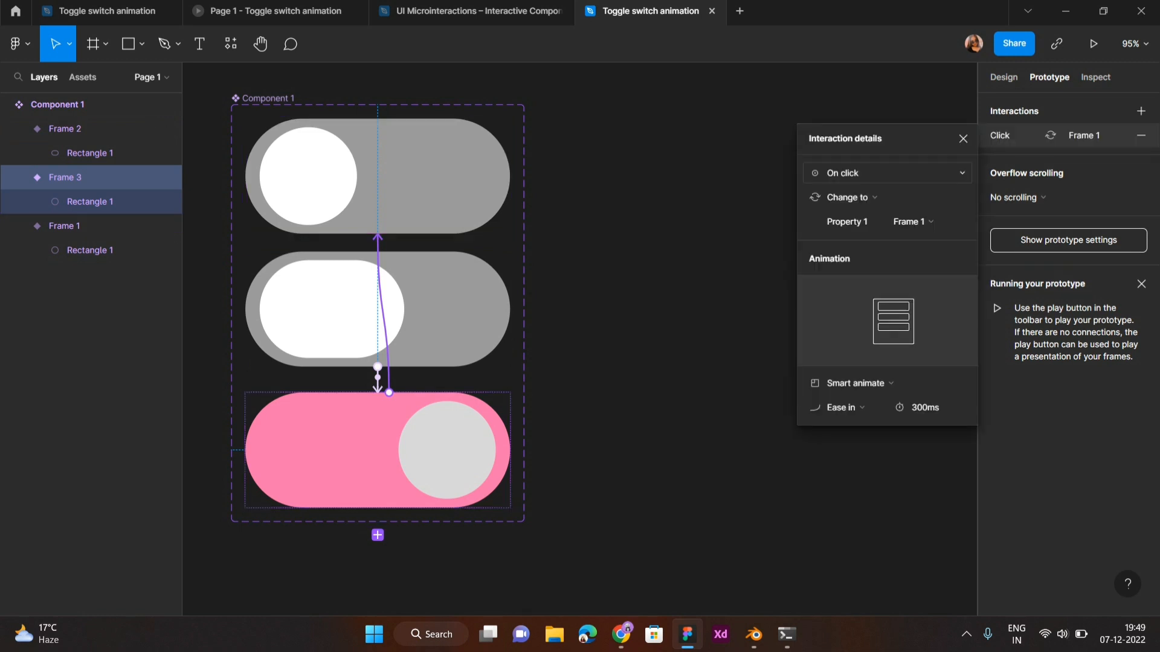
pyautogui.click(887, 173)
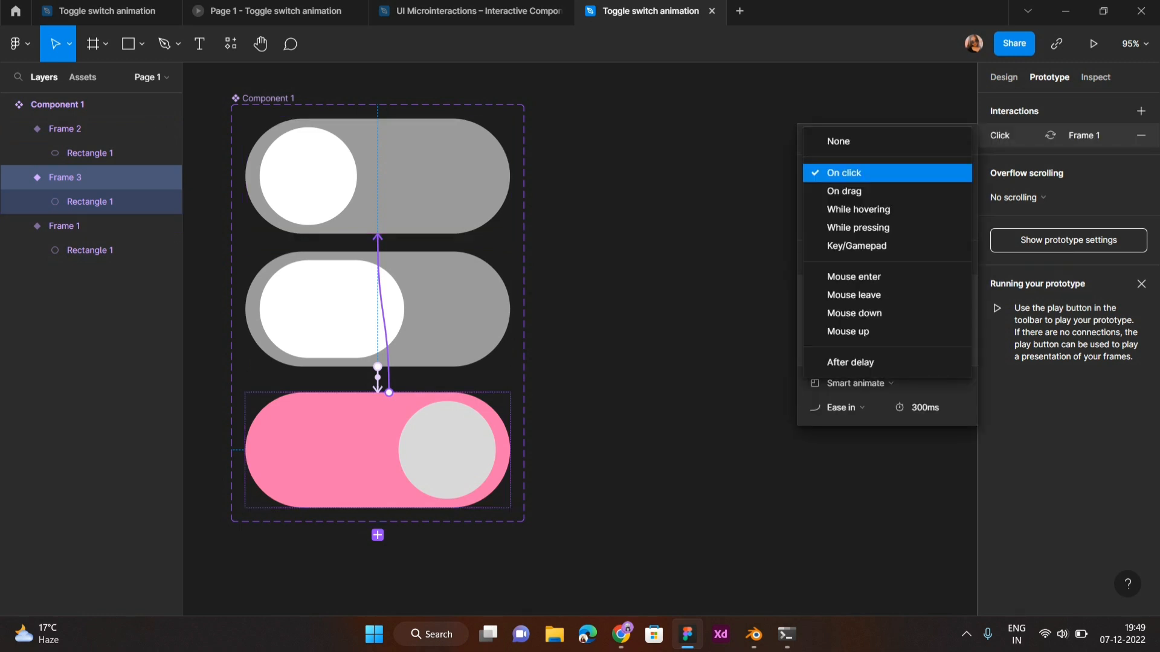
pyautogui.press('Escape')
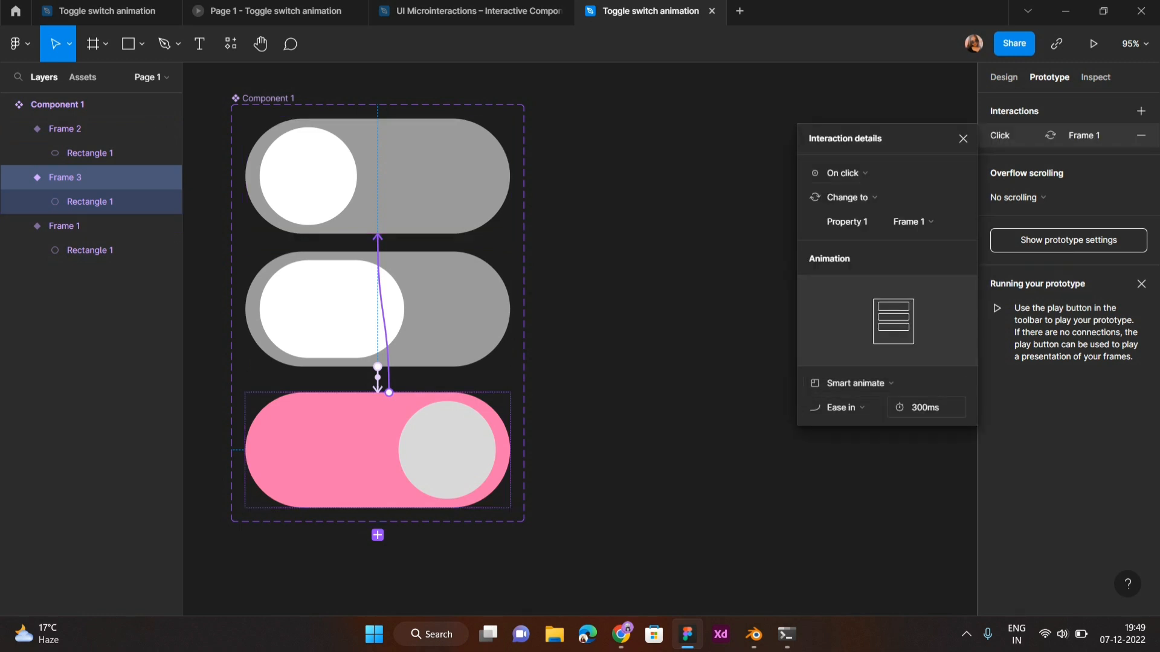
pyautogui.press('Escape')
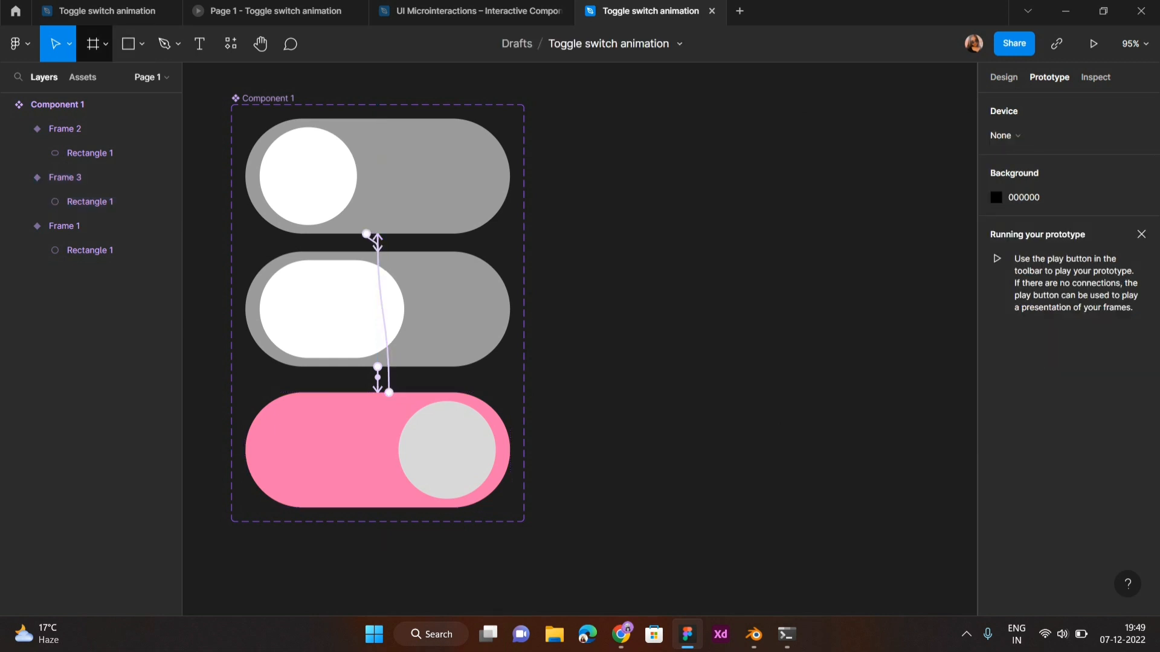
# Step: Draw a frame about 432 × 375 beside the component set and fill it with light pink FFE5F0, starting from the pink variant's sampled color
pyautogui.press('f')
pyautogui.moveTo(555, 159)
pyautogui.mouseDown()
pyautogui.moveTo(794, 438)
pyautogui.moveTo(865, 429)
pyautogui.mouseUp()
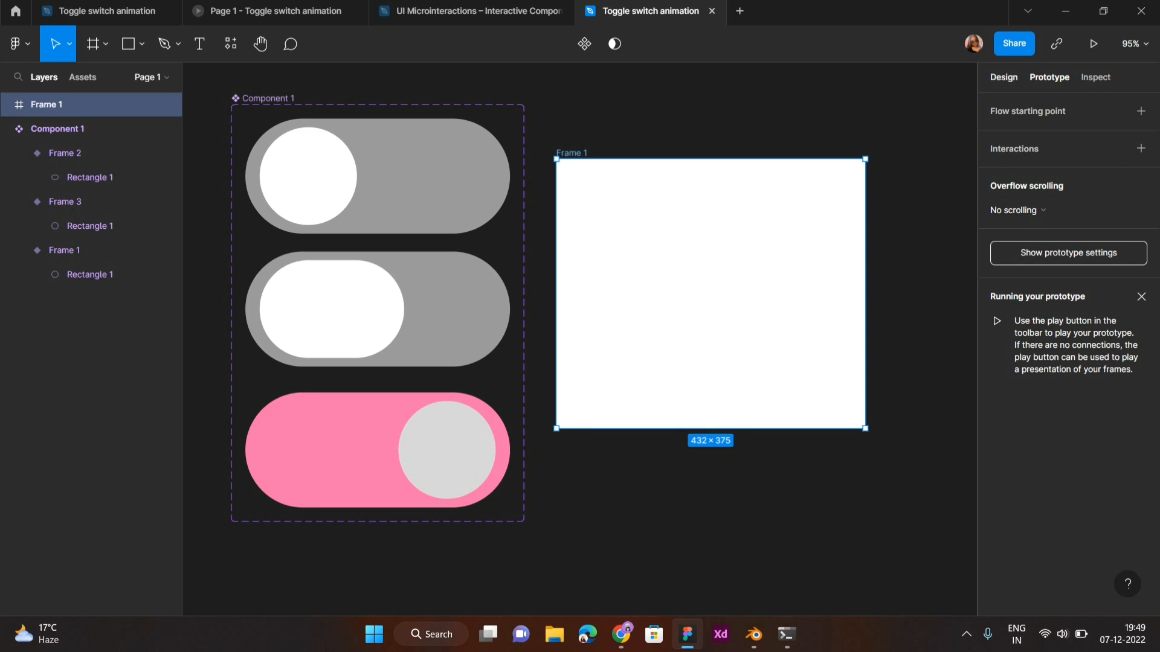
pyautogui.click(1004, 78)
pyautogui.click(995, 436)
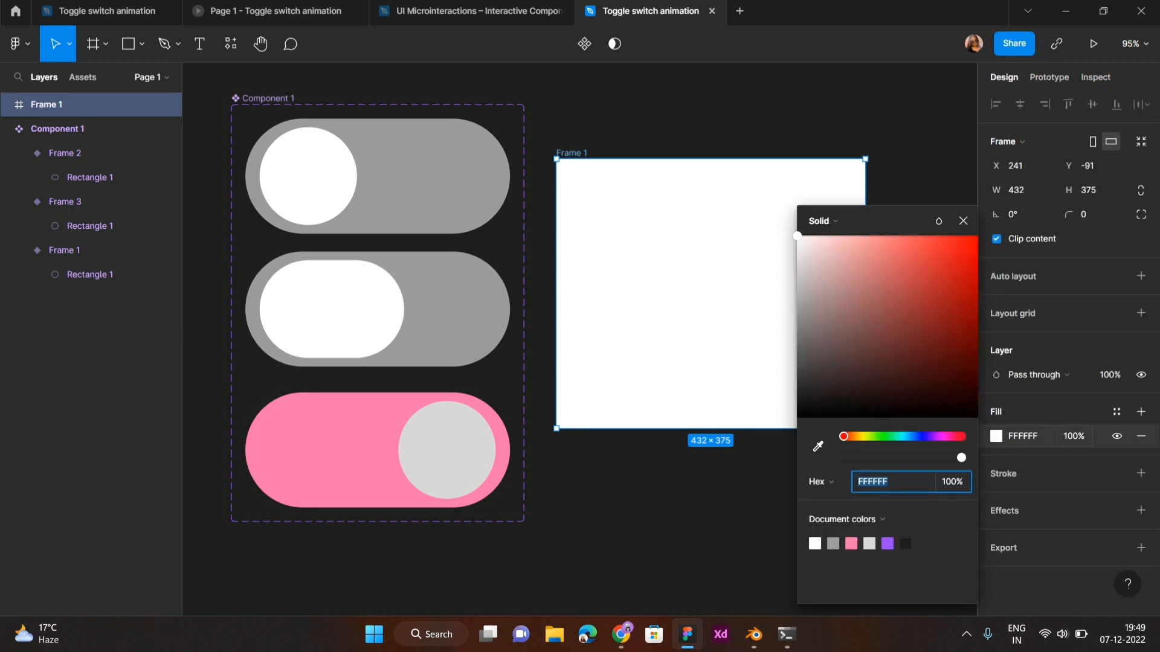
pyautogui.click(818, 446)
pyautogui.click(904, 136)
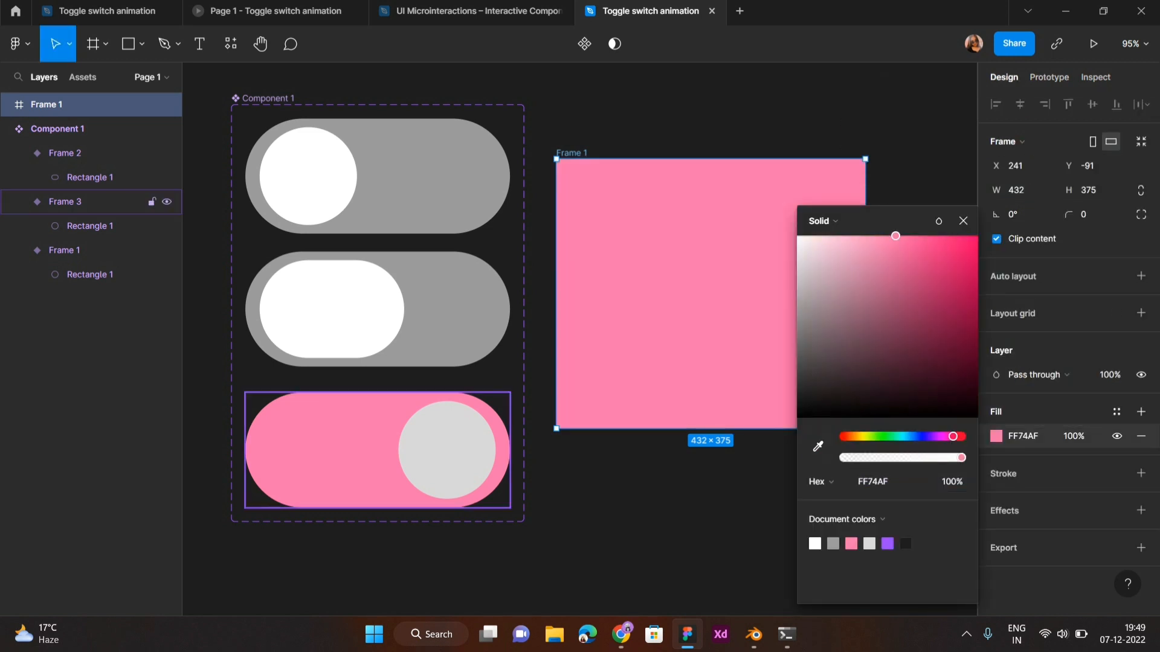
pyautogui.moveTo(895, 236); pyautogui.dragTo(814, 235)
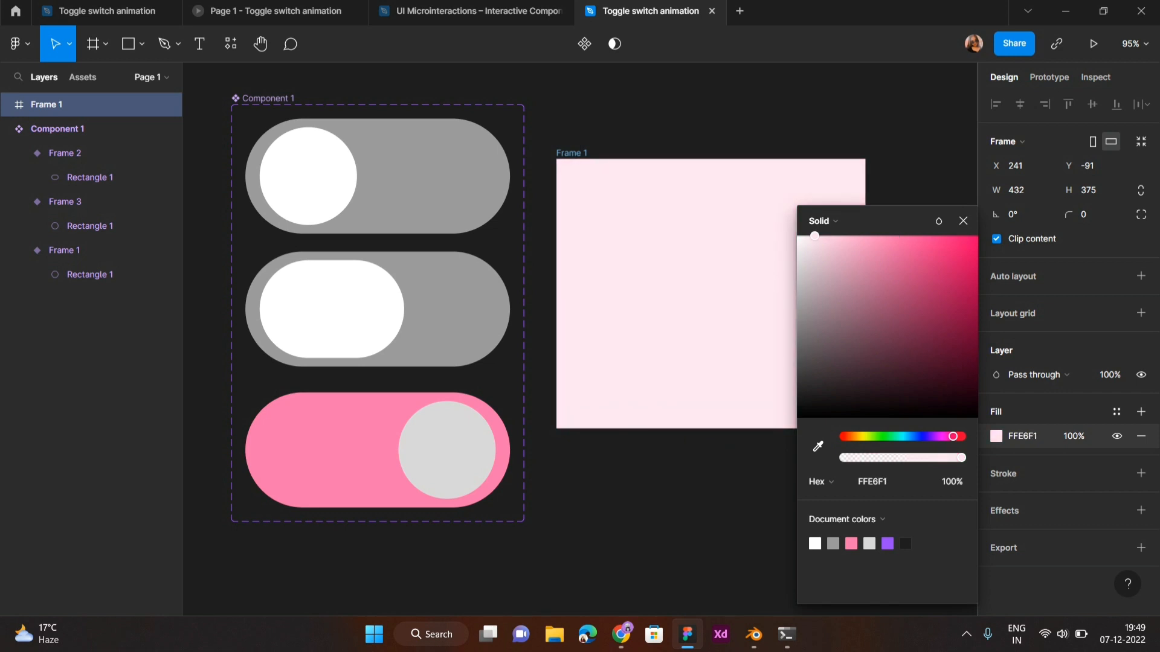
pyautogui.click(595, 121)
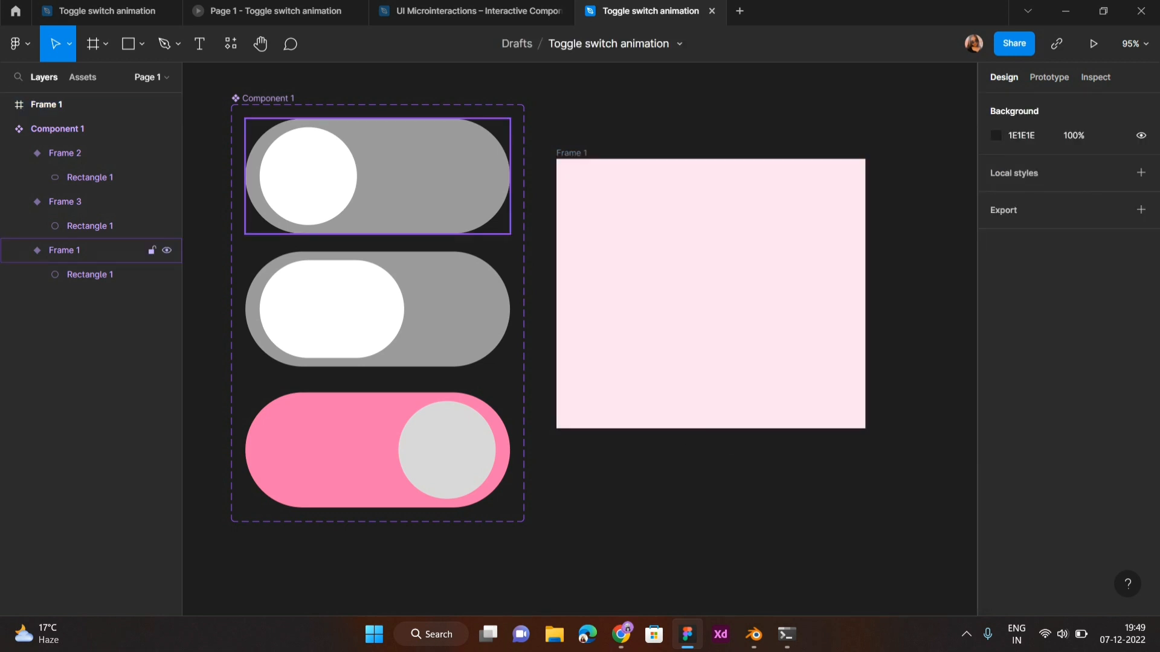
# Step: Widen the pink frame to about 493 and place a copy of the first toggle variant at its center
pyautogui.click(411, 181)
pyautogui.moveTo(411, 181); pyautogui.dragTo(715, 93)
pyautogui.click(716, 242)
pyautogui.moveTo(865, 289); pyautogui.dragTo(908, 290)
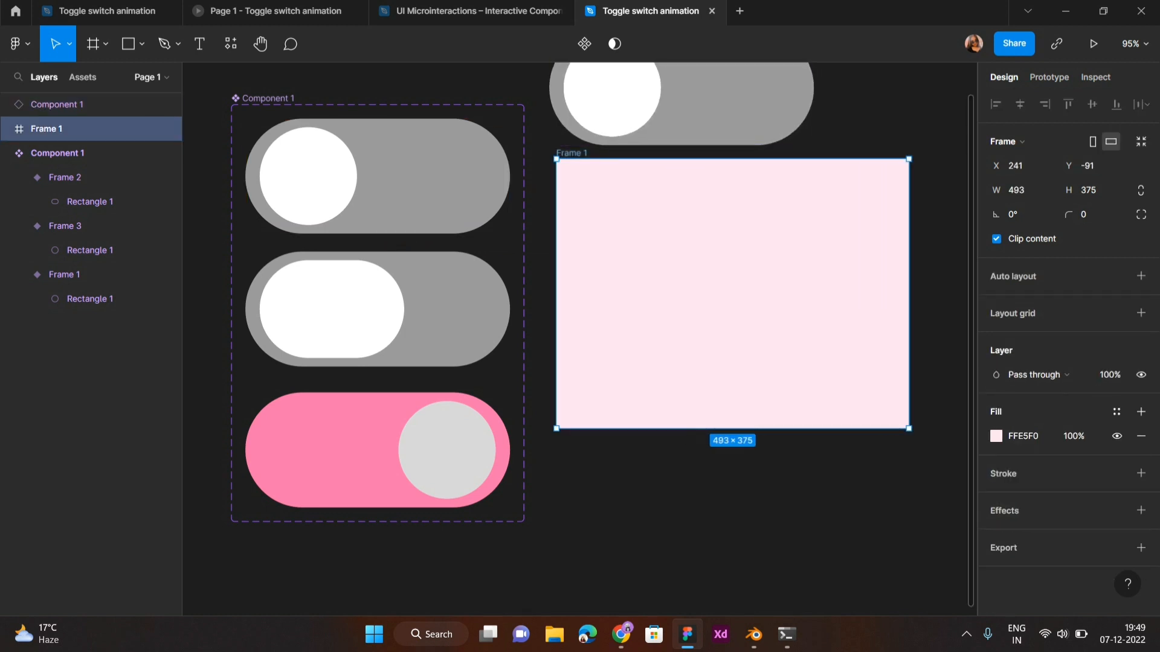
pyautogui.moveTo(715, 100); pyautogui.dragTo(767, 306)
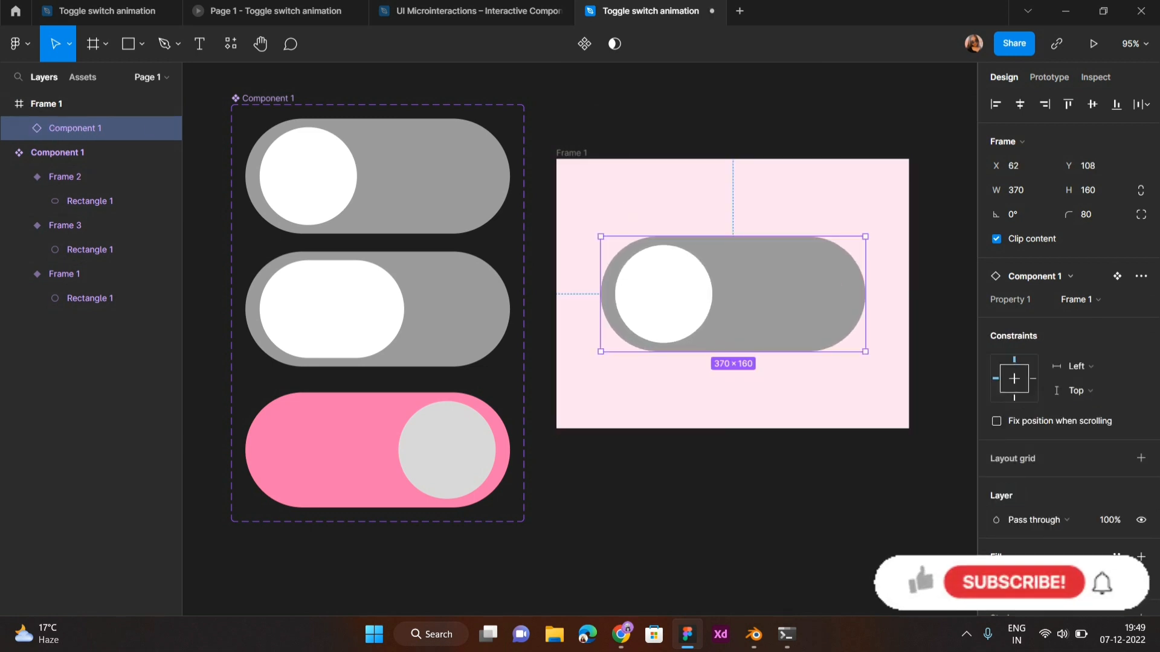
# Step: Present the light pink frame as a prototype
pyautogui.click(47, 103)
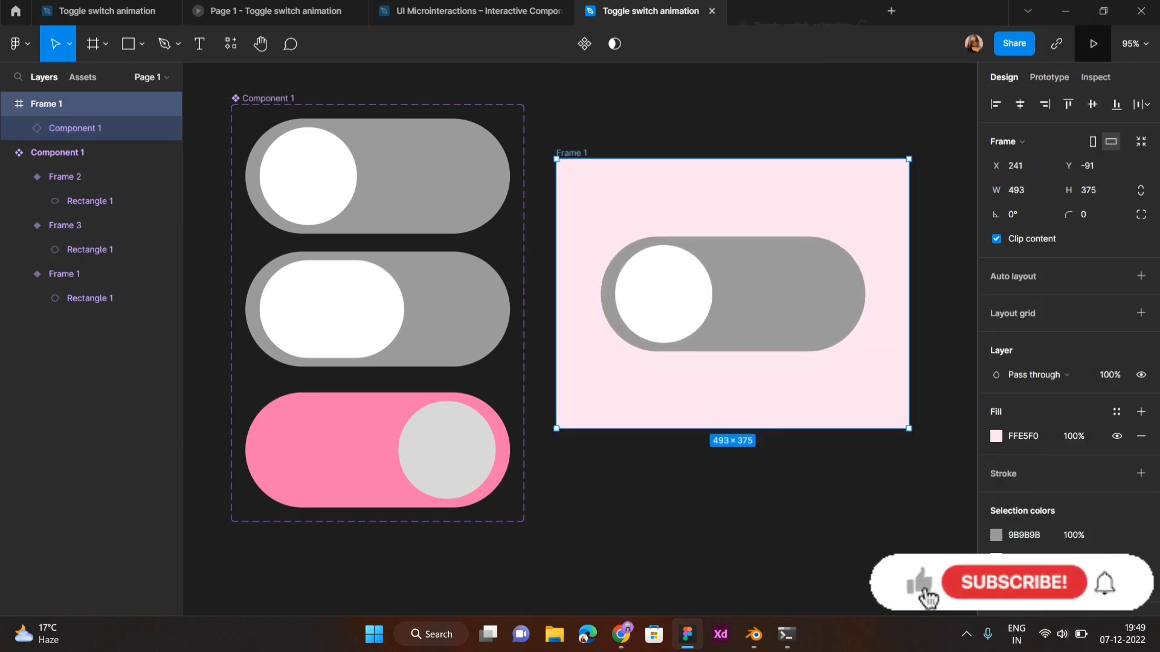
pyautogui.hotkey('ctrl', 'alt', 'Return')
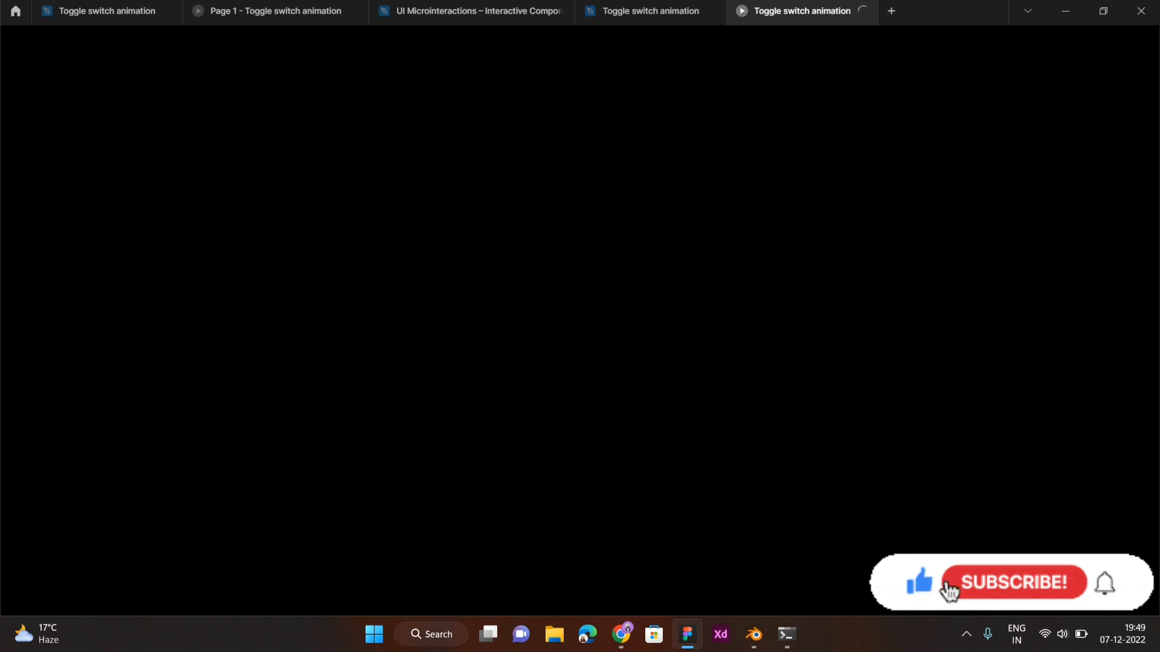